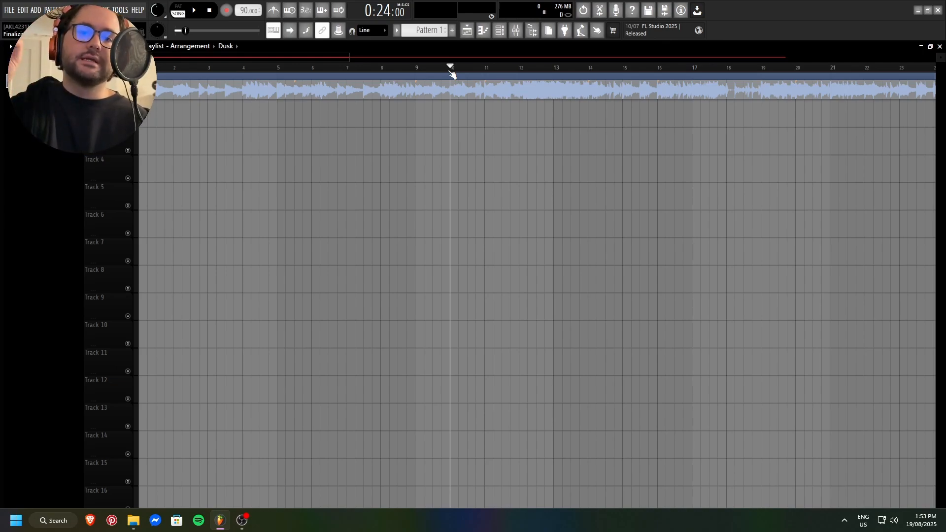
Play the Dusk track from around bar 10, stop playback, and delete its audio clip from the playlist.
{"action": "key", "text": "space"}
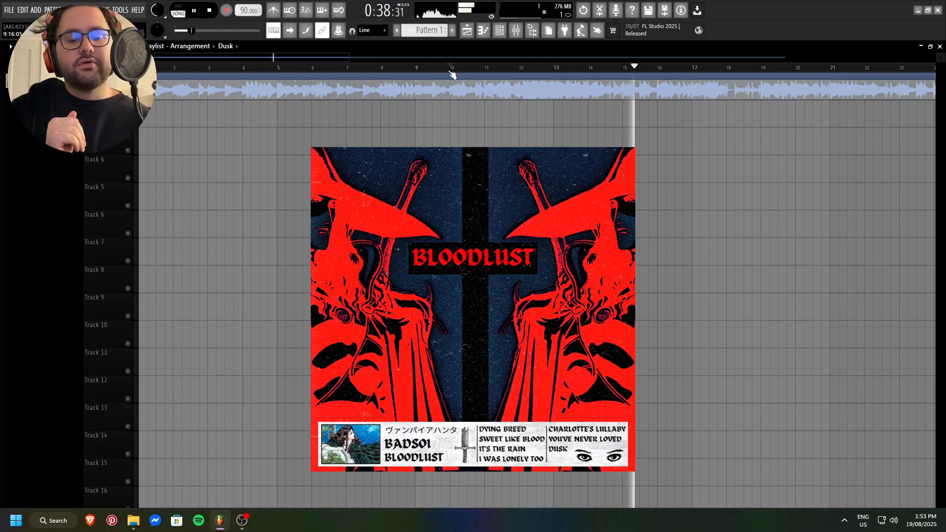
{"action": "key", "text": "space"}
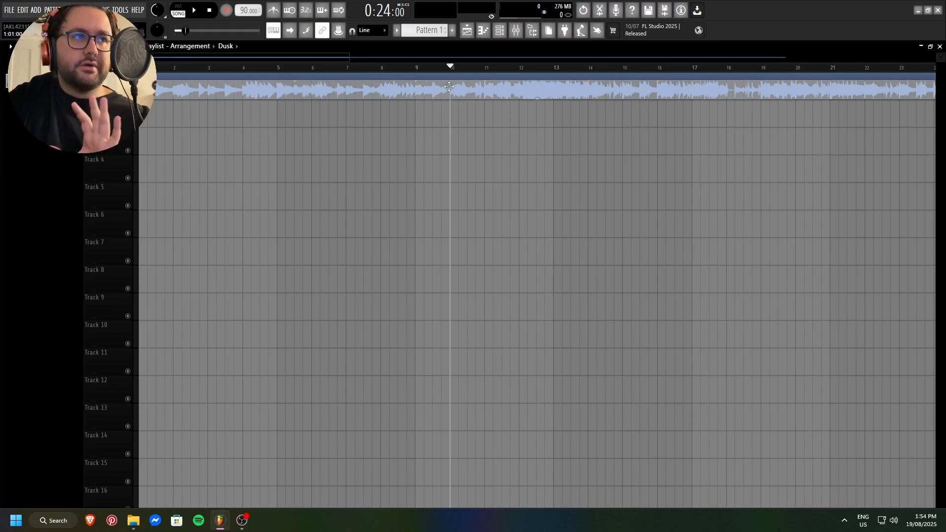
{"action": "right_click", "coordinate": [433, 92]}
Load the Wave Breaker limiter into the first effect slot of the Master mixer track.
{"action": "left_click", "coordinate": [516, 30]}
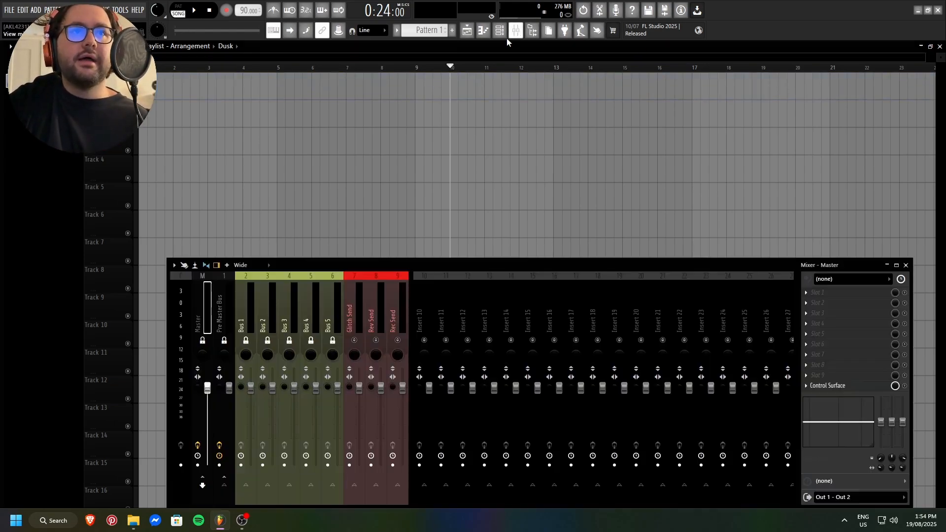
{"action": "left_click", "coordinate": [810, 291]}
{"action": "mouse_move", "coordinate": [741, 328]}
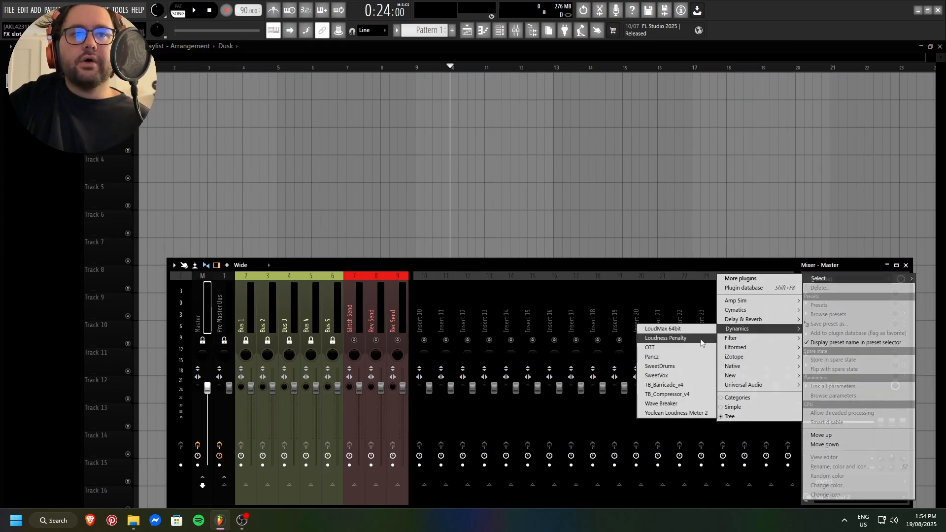
{"action": "left_click", "coordinate": [668, 404]}
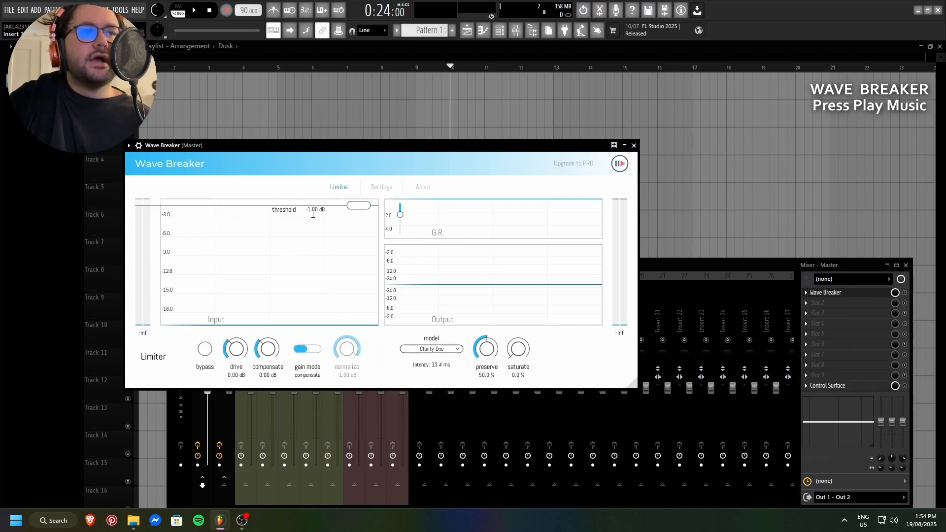
Set Wave Breaker's compensate value to -0.1 dB.
{"action": "double_click", "coordinate": [266, 374]}
{"action": "type", "text": "-0"}
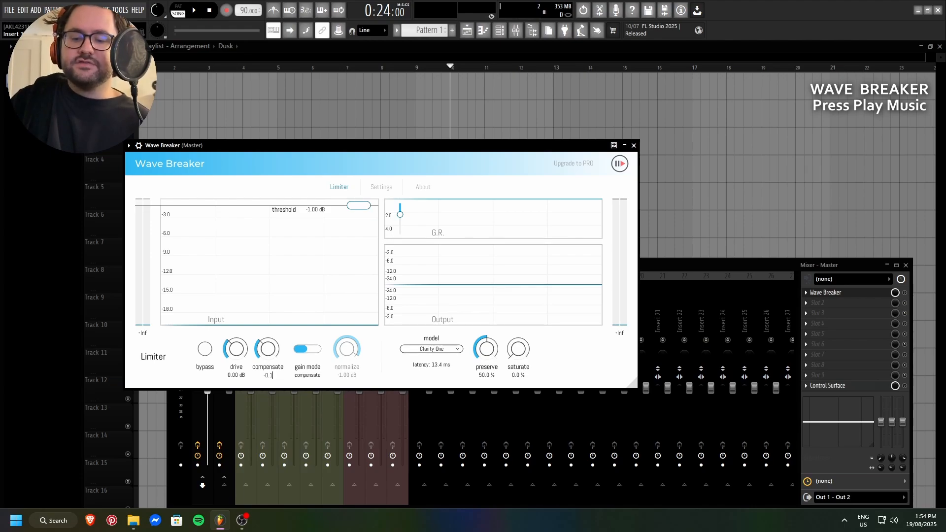
{"action": "type", "text": ".1"}
{"action": "key", "text": "Return"}
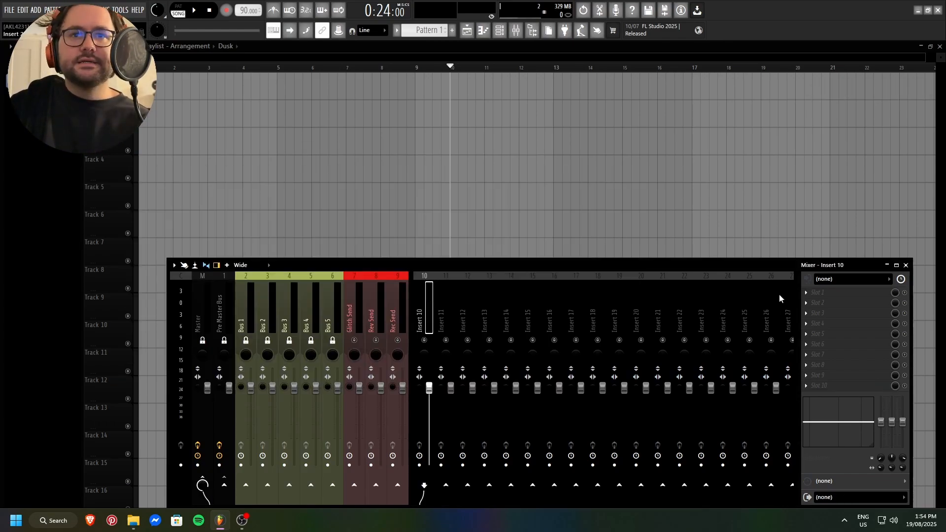
Load PaulXStretch into the first effect slot of mixer track Insert 10.
{"action": "left_click", "coordinate": [808, 295]}
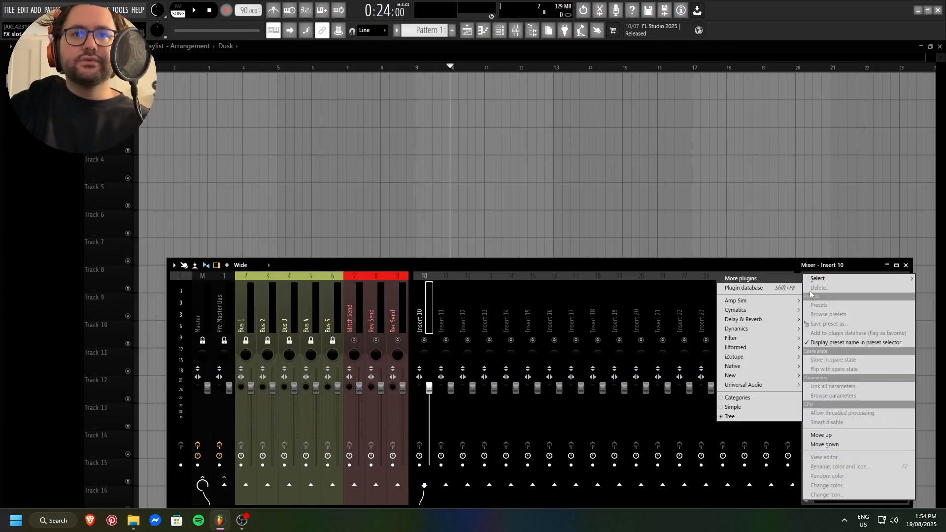
{"action": "mouse_move", "coordinate": [818, 278]}
{"action": "mouse_move", "coordinate": [742, 339]}
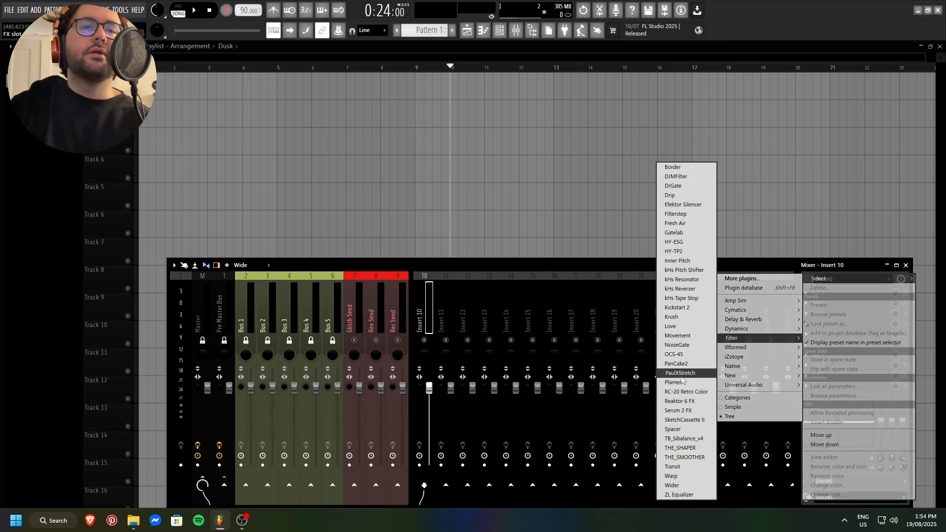
{"action": "left_click", "coordinate": [682, 374]}
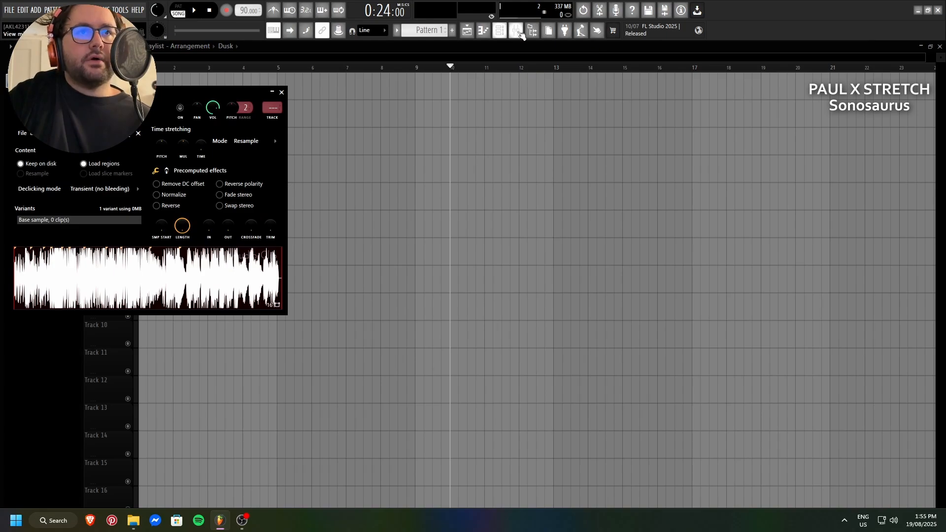
Load the Dusk sample into PaulXStretch on Insert 10 and close the sample's channel settings.
{"action": "left_click", "coordinate": [520, 33]}
{"action": "left_click", "coordinate": [826, 292]}
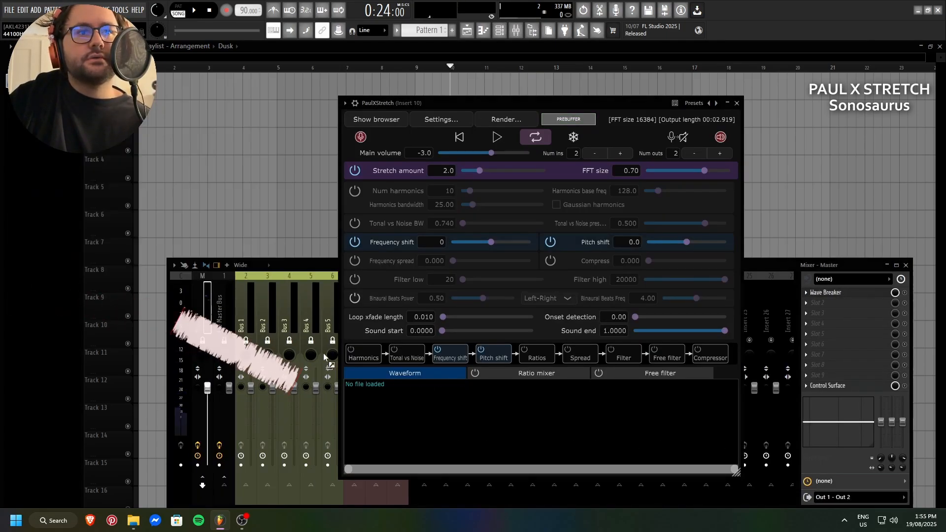
{"action": "left_click_drag", "start_coordinate": [323, 353], "coordinate": [415, 417]}
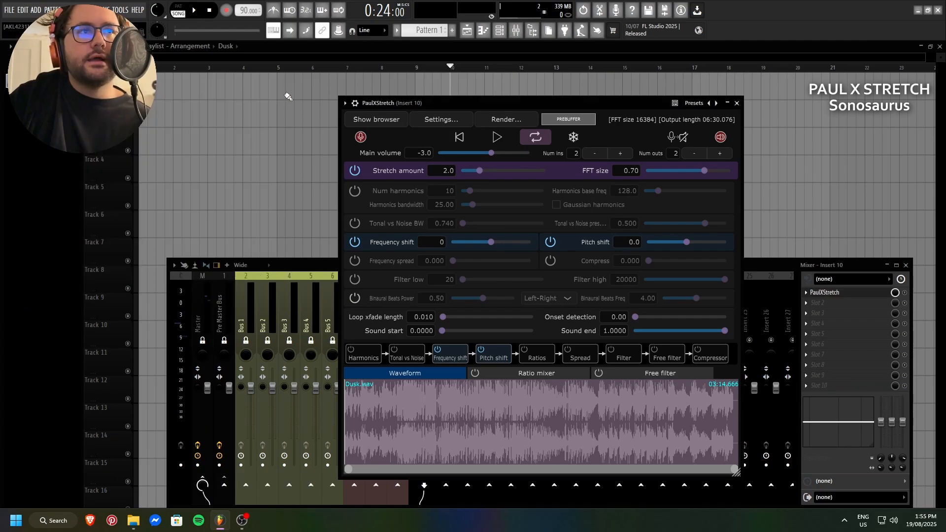
{"action": "left_click", "coordinate": [282, 93]}
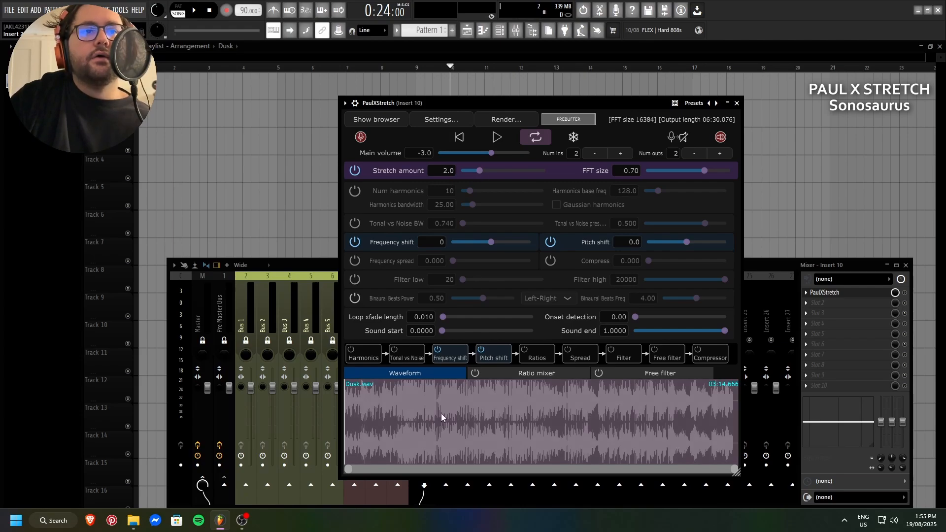
Preview Dusk.wav in PaulXStretch from about a sixth of the way in, then pause playback.
{"action": "left_click", "coordinate": [406, 392]}
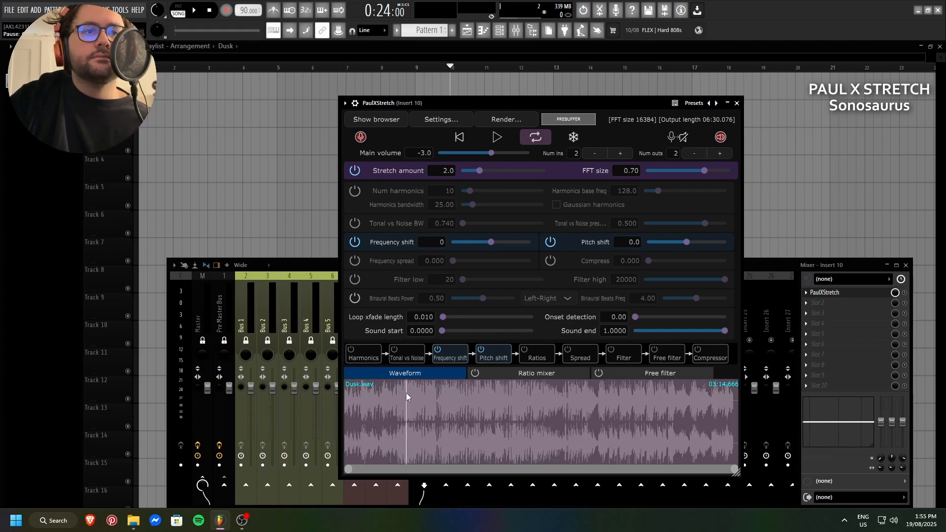
{"action": "key", "text": "space"}
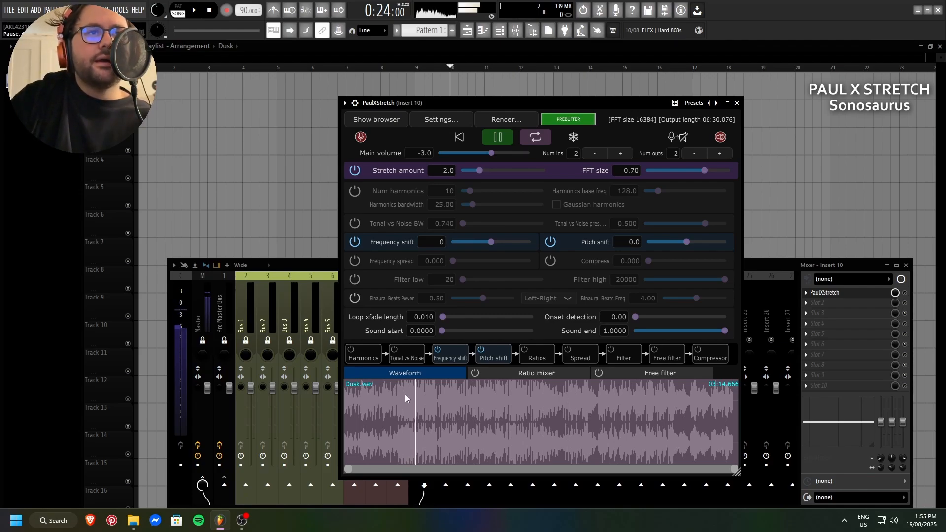
{"action": "left_click", "coordinate": [498, 139]}
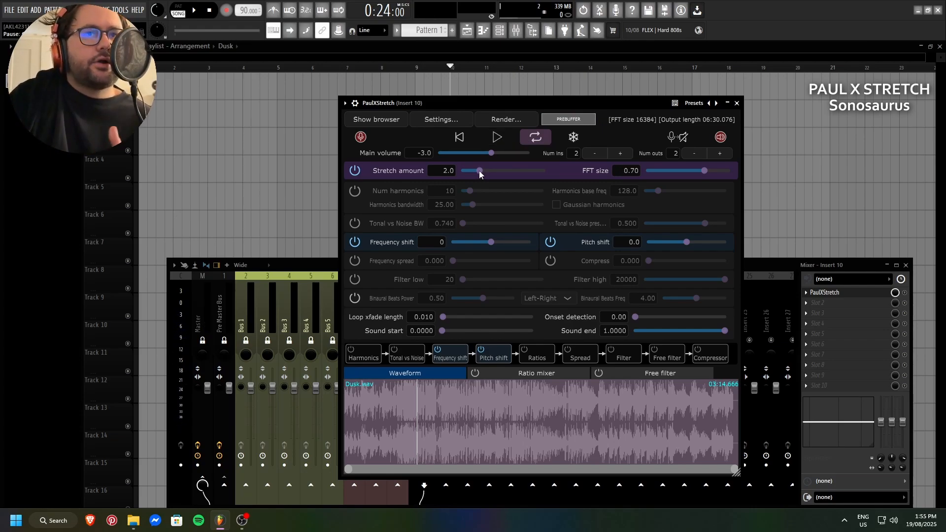
Raise the PaulXStretch stretch amount to about 306.1 and preview the extreme stretching.
{"action": "left_click_drag", "start_coordinate": [479, 171], "coordinate": [522, 170]}
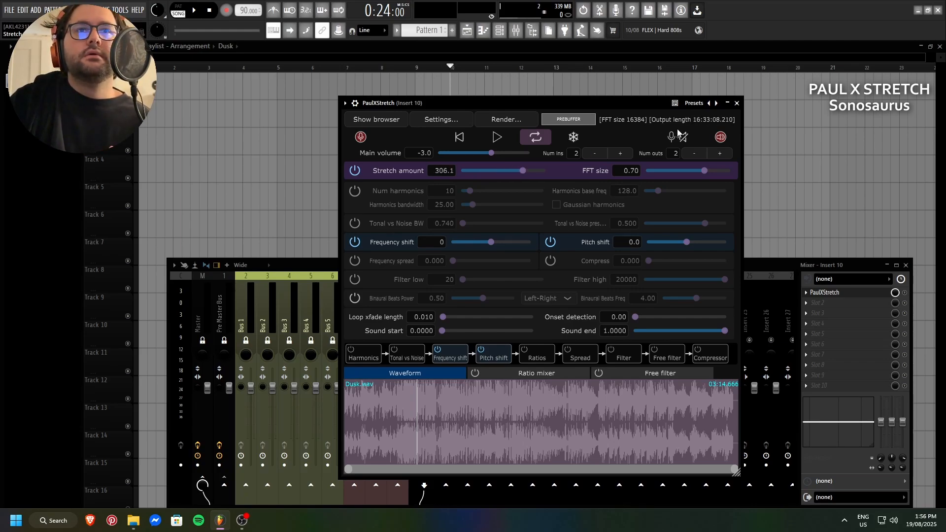
{"action": "key", "text": "space"}
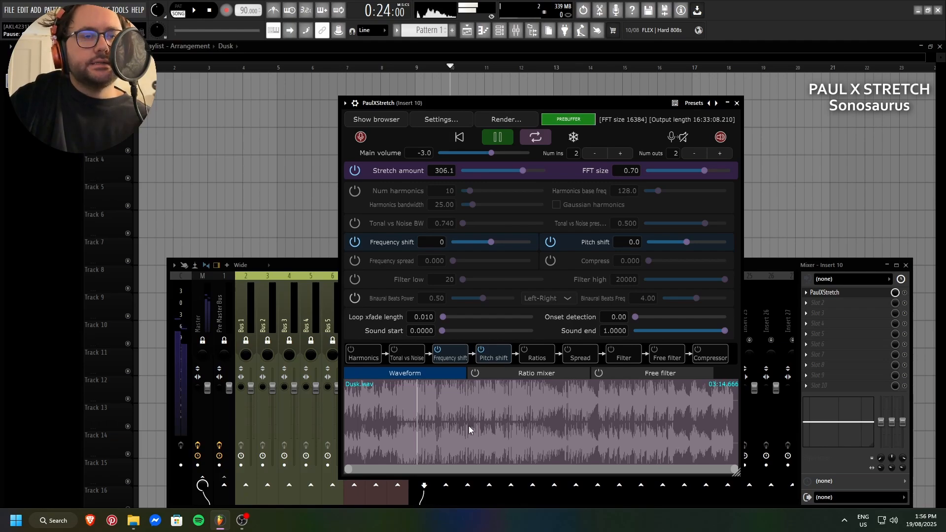
{"action": "left_click", "coordinate": [490, 138]}
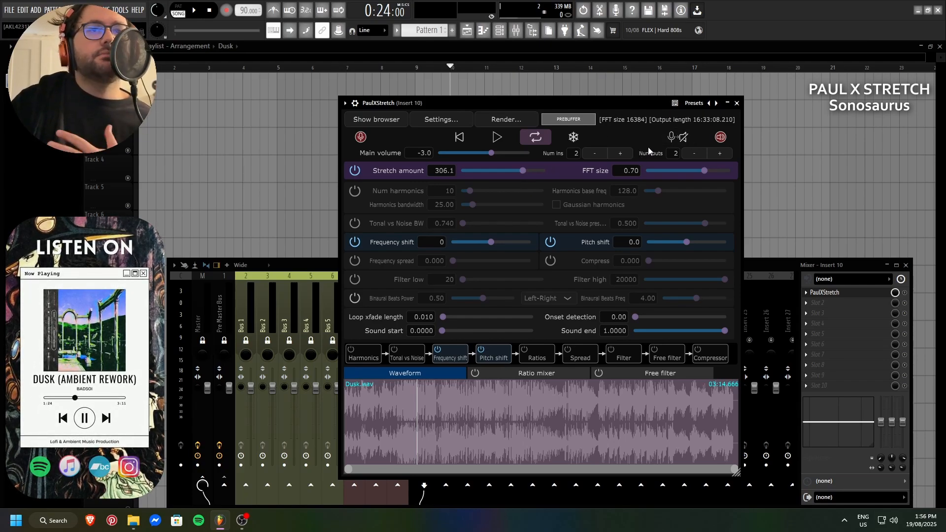
Set the stretch amount to 5 and preview the sample from about a sixth of the way in.
{"action": "double_click", "coordinate": [443, 172]}
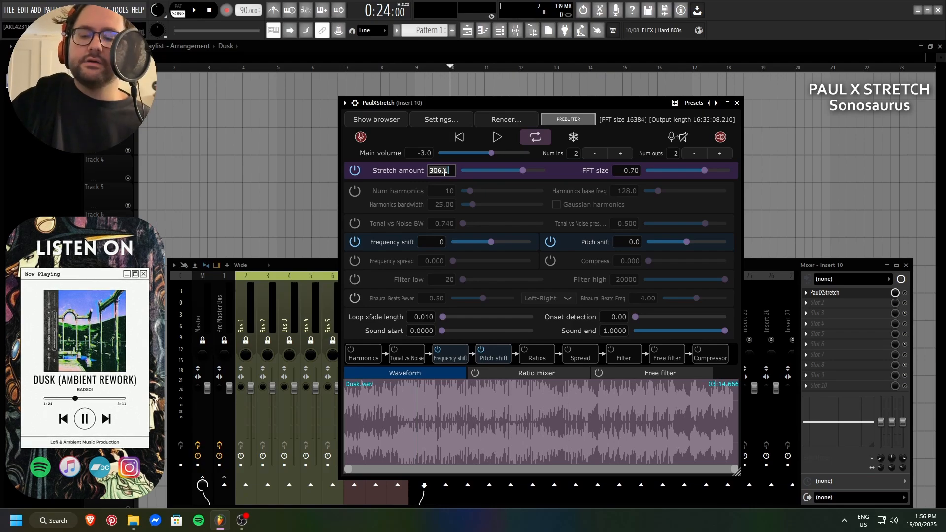
{"action": "type", "text": "5"}
{"action": "key", "text": "Return"}
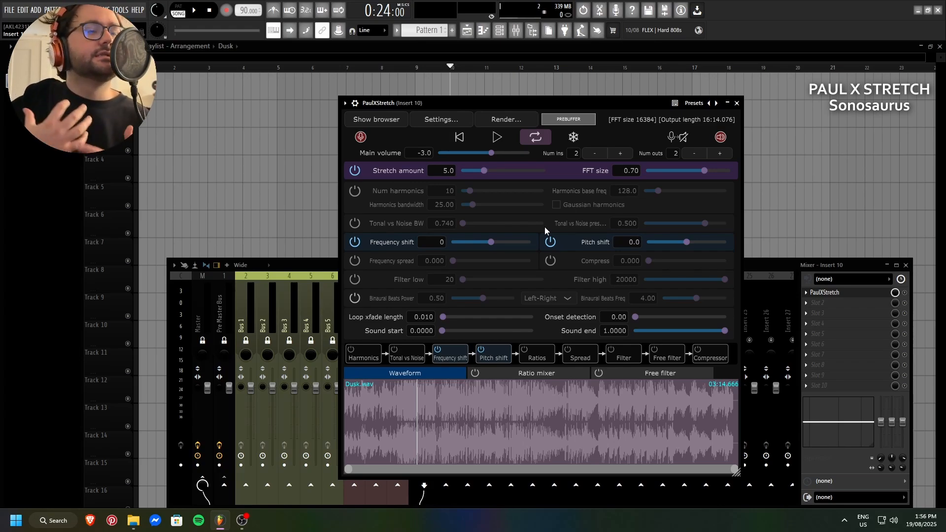
{"action": "left_click", "coordinate": [405, 397]}
{"action": "key", "text": "space"}
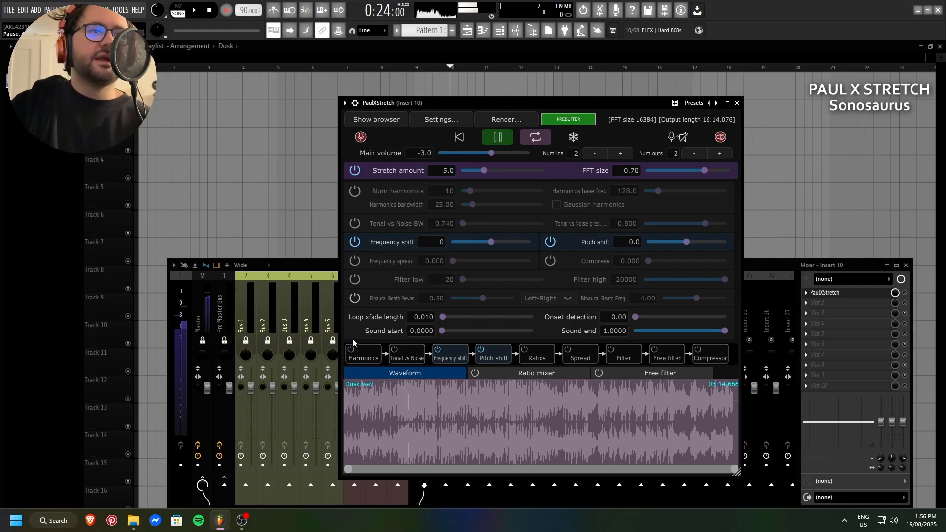
{"action": "left_click", "coordinate": [497, 140]}
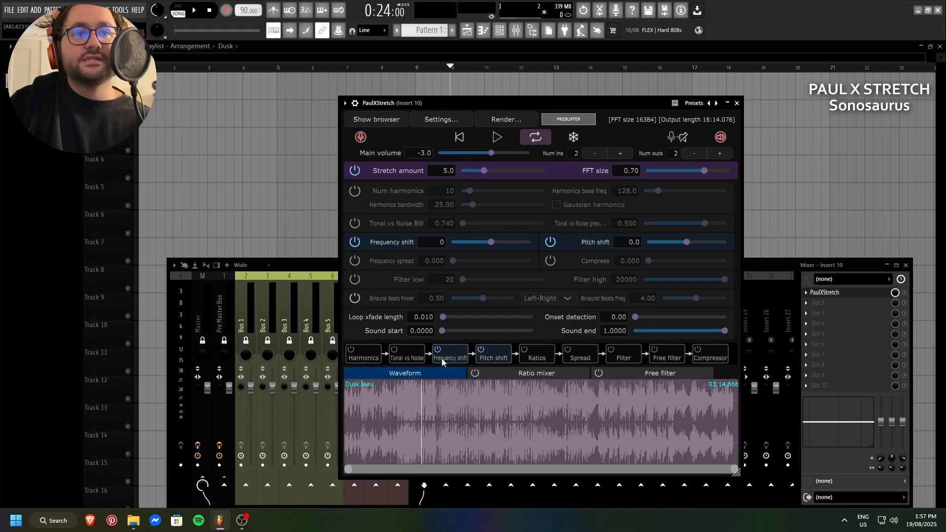
Check the ratio mixer, return to the waveform view, and turn off the Pitch shift module in PaulXStretch.
{"action": "left_click", "coordinate": [521, 355]}
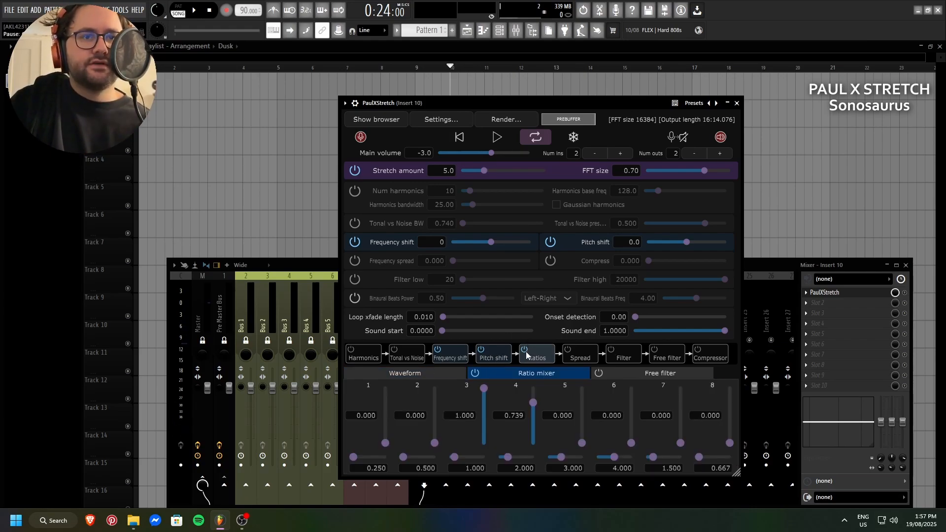
{"action": "left_click", "coordinate": [433, 374]}
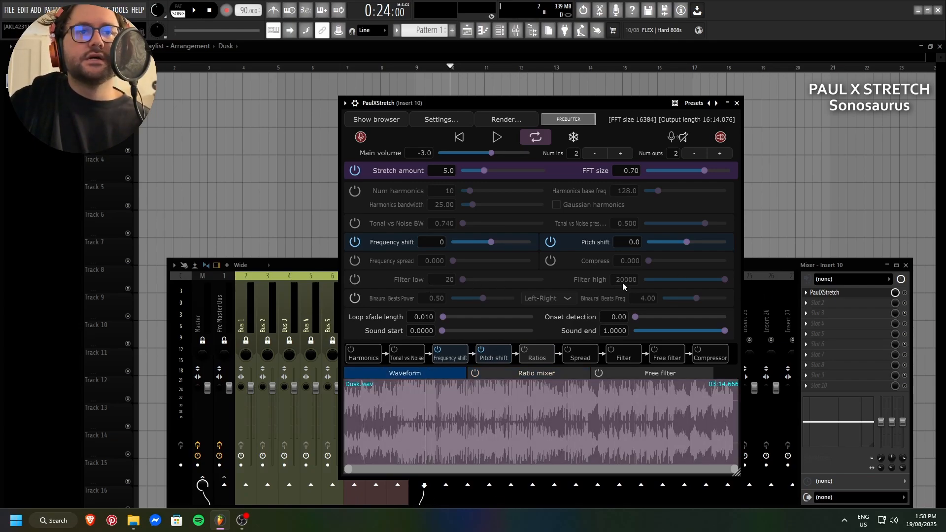
{"action": "left_click", "coordinate": [551, 242]}
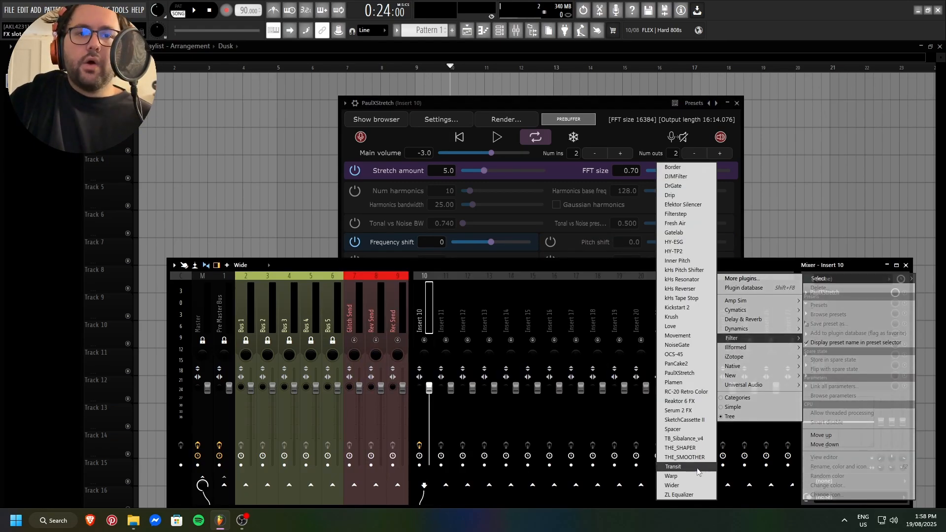
Add ZL Equalizer in the second slot of Insert 10 and create a high-pass band at about 208.7 Hz.
{"action": "left_click", "coordinate": [679, 495]}
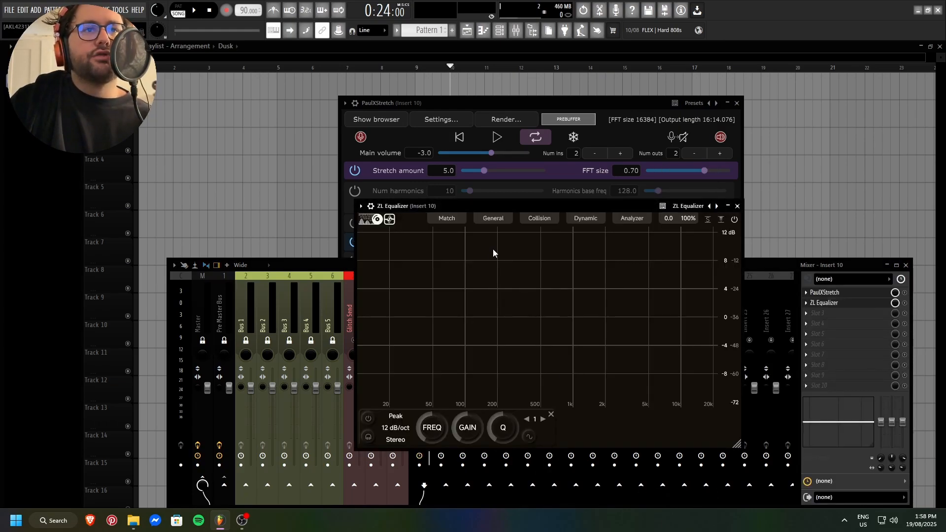
{"action": "left_click_drag", "start_coordinate": [494, 207], "coordinate": [283, 116]}
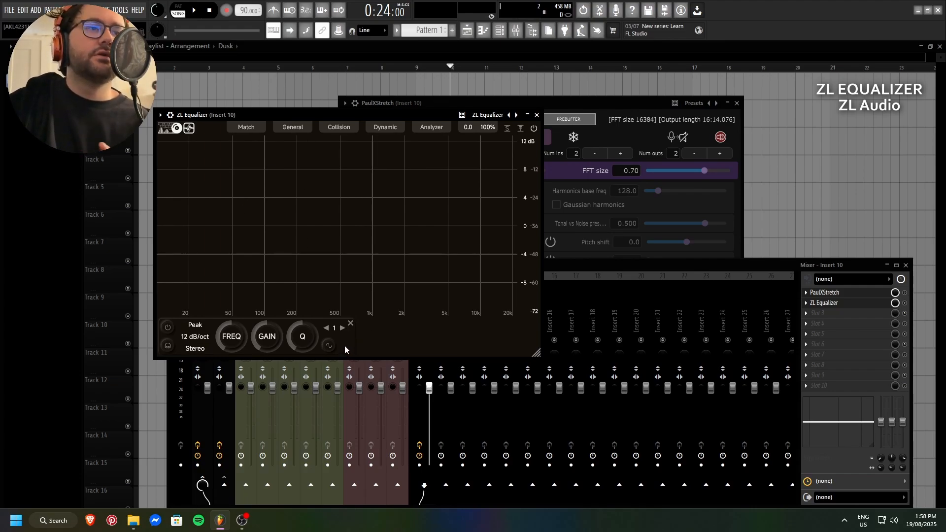
{"action": "double_click", "coordinate": [296, 226]}
{"action": "left_click", "coordinate": [292, 255]}
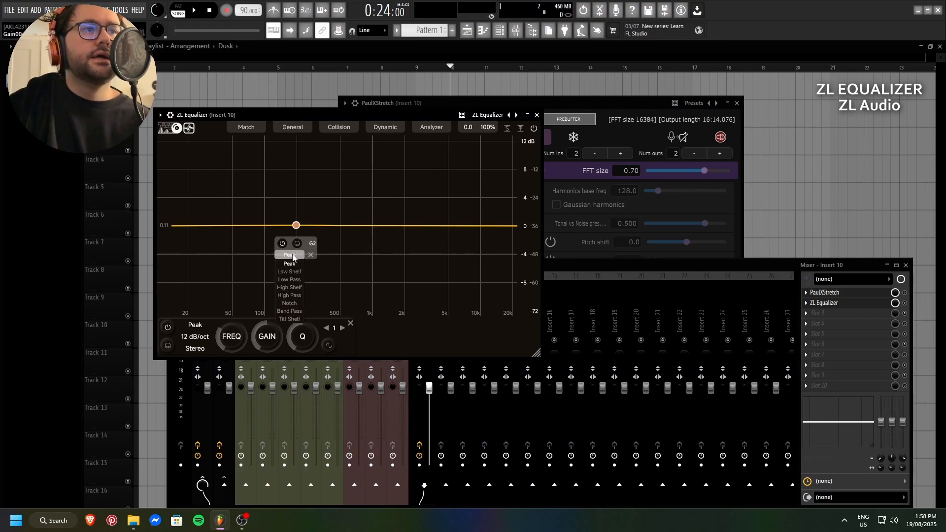
{"action": "left_click", "coordinate": [294, 297]}
{"action": "left_click_drag", "start_coordinate": [296, 226], "coordinate": [299, 226]}
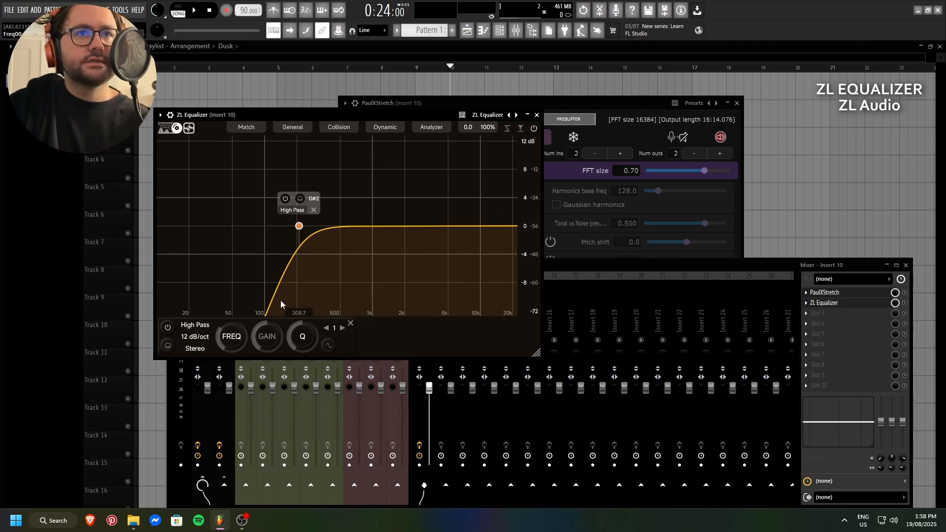
Play the stretched sample, fine-tune the high-pass cutoff to about 206.7 Hz, and toggle the band to compare.
{"action": "left_click", "coordinate": [647, 106]}
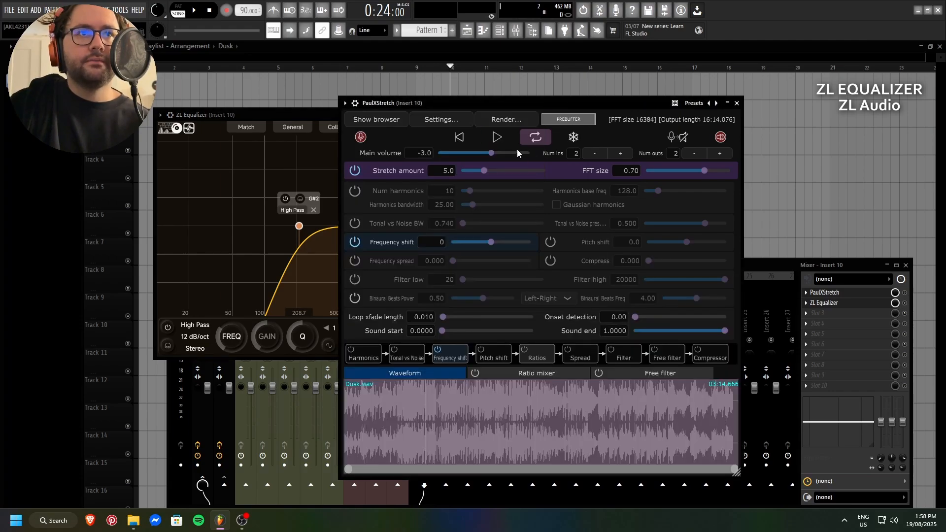
{"action": "left_click", "coordinate": [262, 112]}
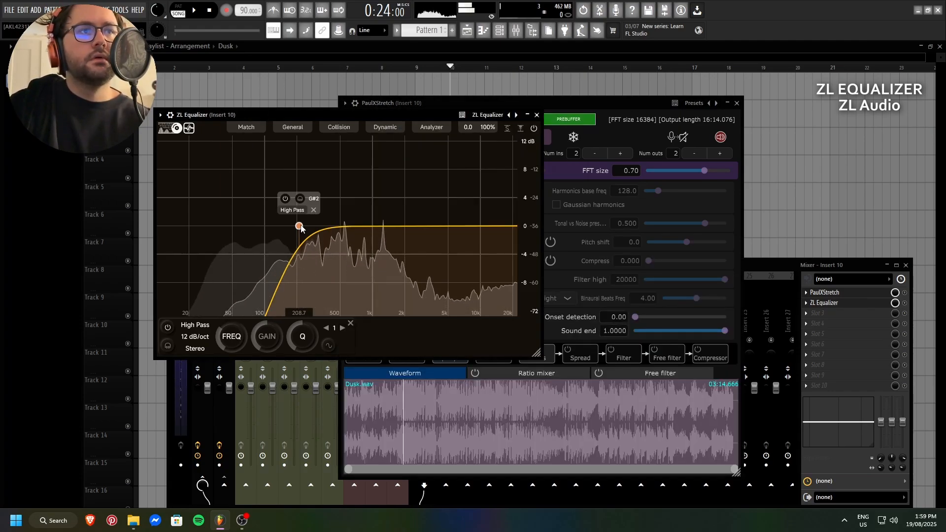
{"action": "left_click_drag", "start_coordinate": [299, 227], "coordinate": [299, 226]}
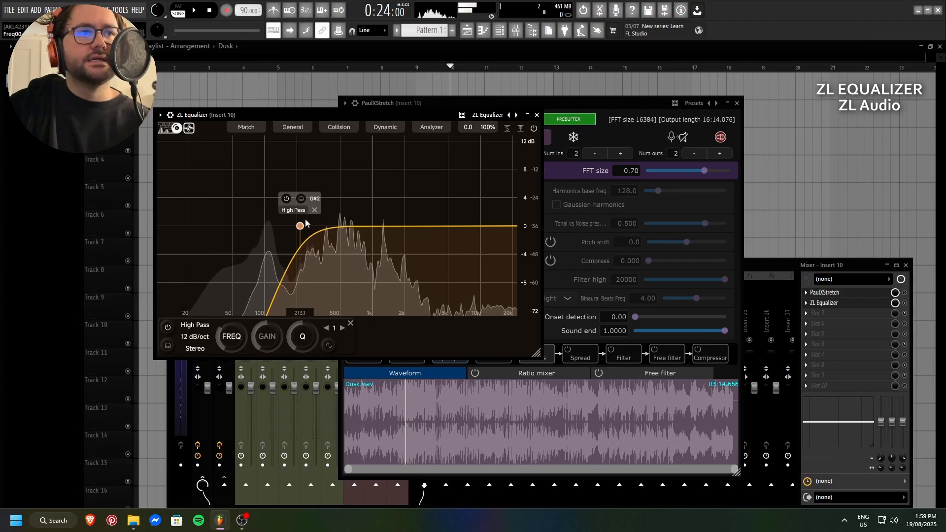
{"action": "mouse_move", "coordinate": [301, 227]}
{"action": "left_mouse_down"}
{"action": "mouse_move", "coordinate": [254, 227]}
{"action": "mouse_move", "coordinate": [299, 227]}
{"action": "left_mouse_up"}
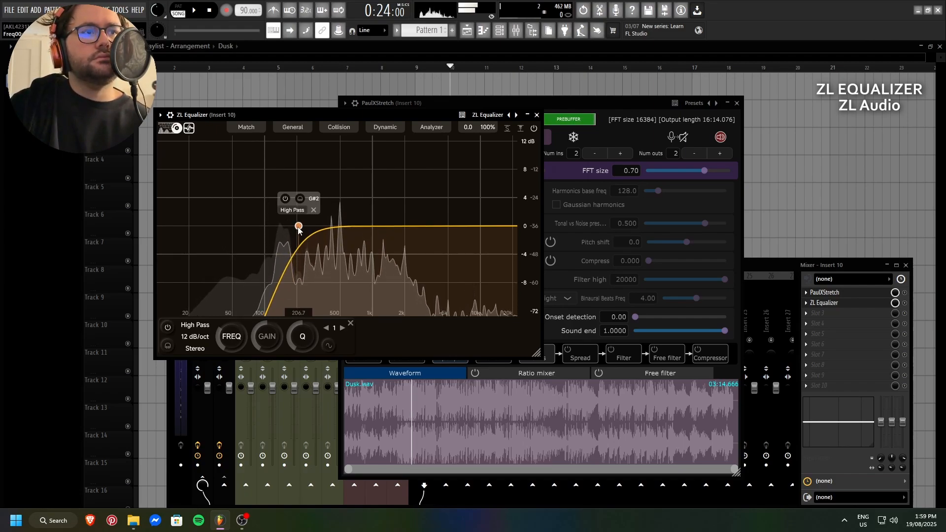
{"action": "left_click", "coordinate": [285, 198]}
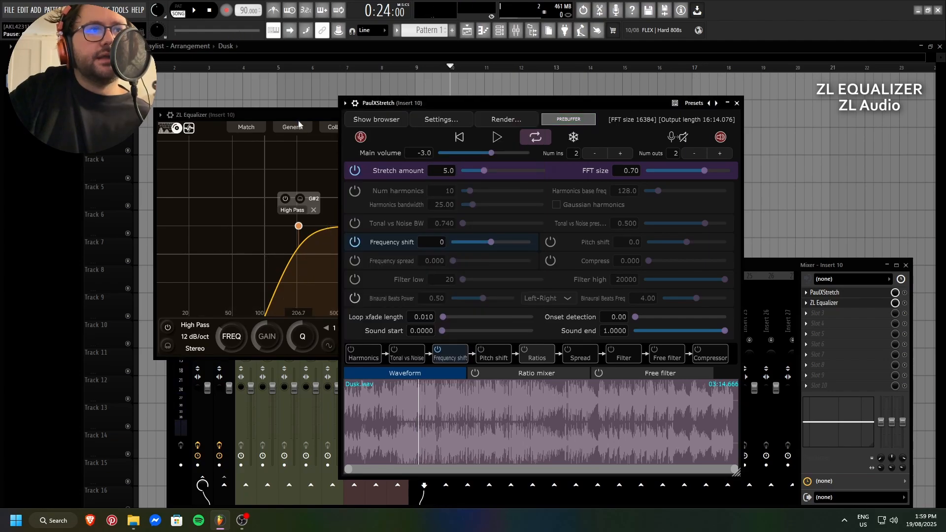
Try the dynamic mode on the high-pass band in ZL Equalizer and switch it off again.
{"action": "left_click", "coordinate": [321, 291]}
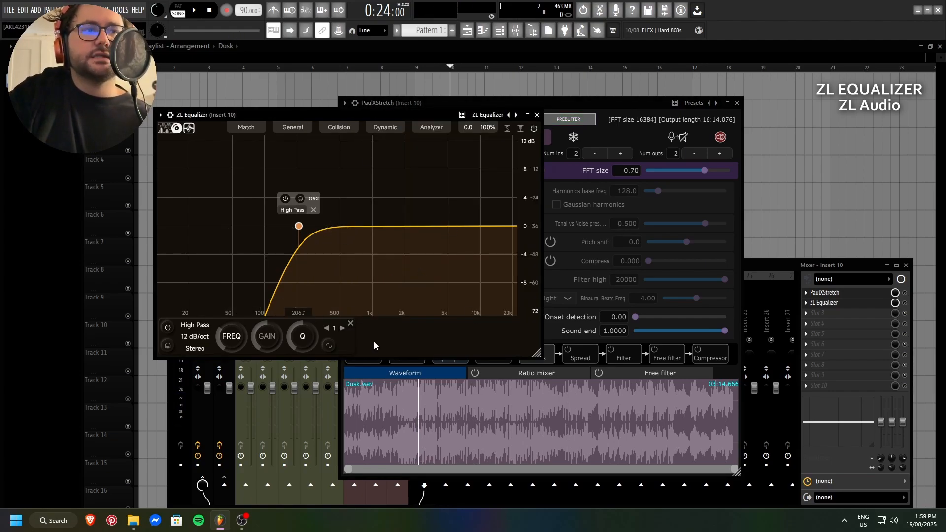
{"action": "left_click", "coordinate": [331, 345]}
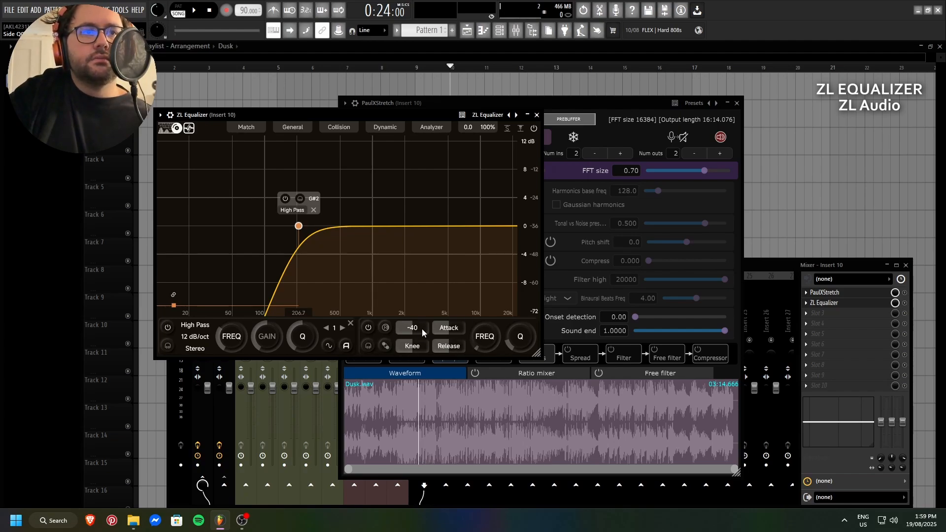
{"action": "left_click", "coordinate": [345, 348]}
{"action": "left_click", "coordinate": [328, 346]}
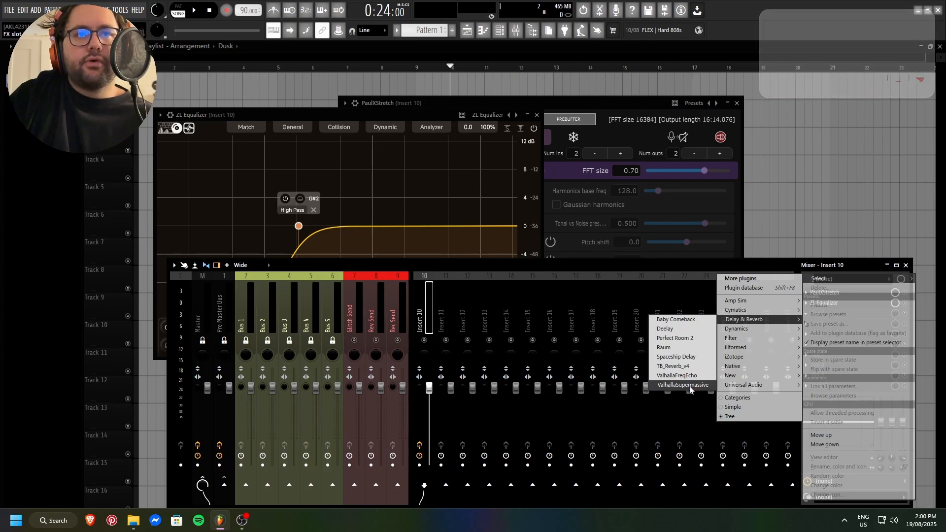
Add ValhallaSupermassive in the third slot of Insert 10 and load the HydraHarp preset from the large reverbs.
{"action": "left_click", "coordinate": [690, 386]}
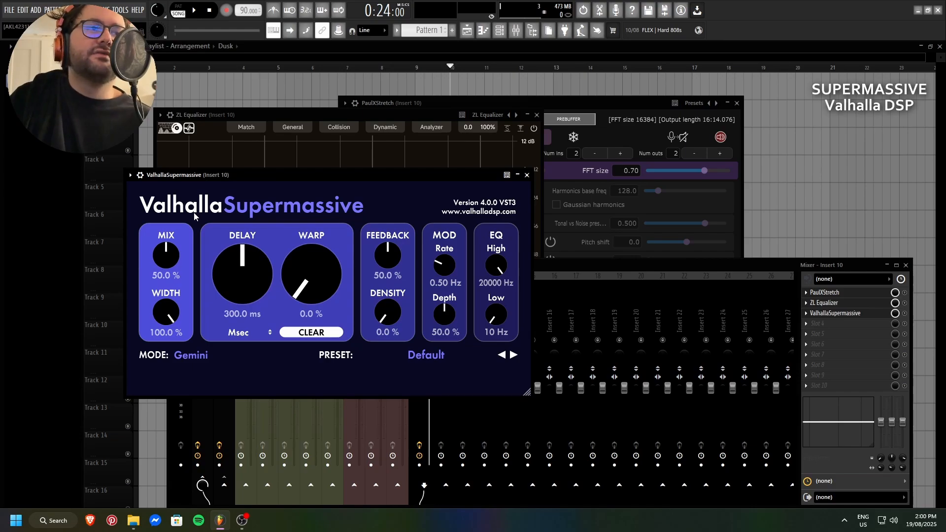
{"action": "left_click", "coordinate": [431, 348]}
{"action": "mouse_move", "coordinate": [422, 297]}
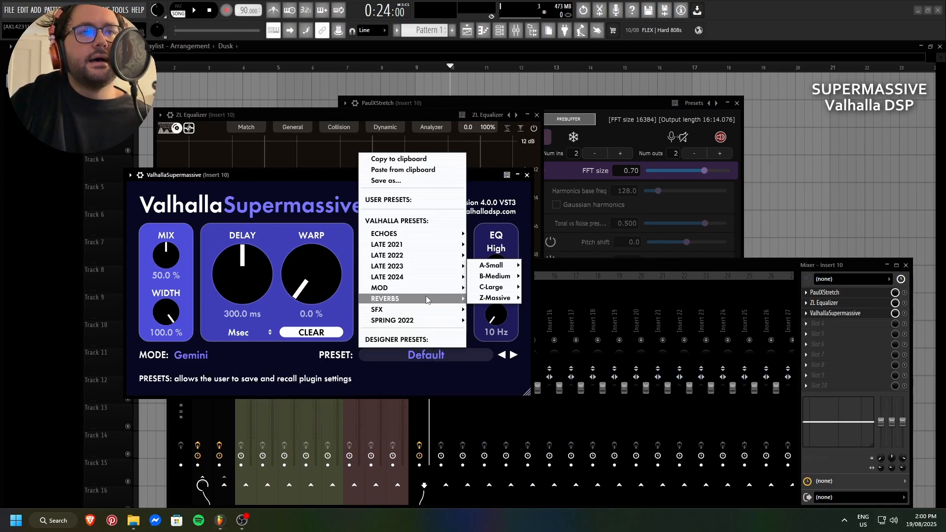
{"action": "mouse_move", "coordinate": [491, 289]}
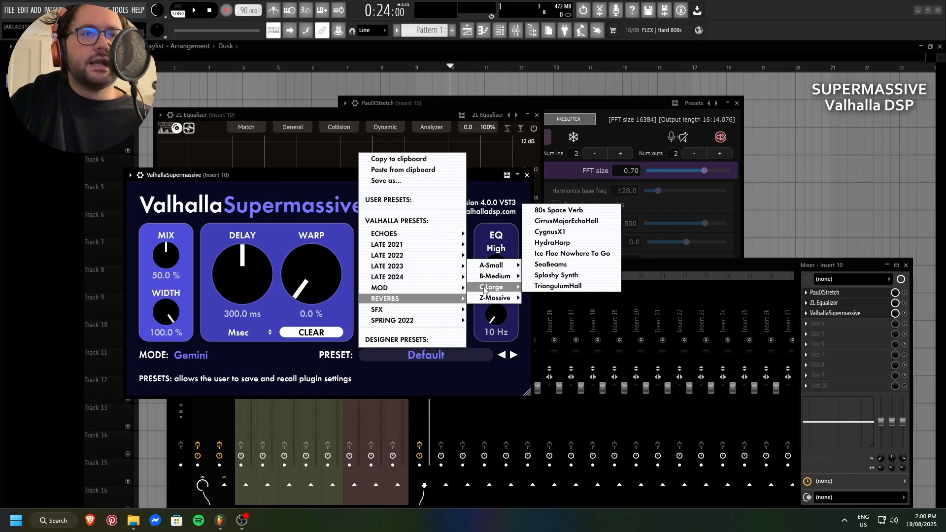
{"action": "left_click", "coordinate": [589, 243]}
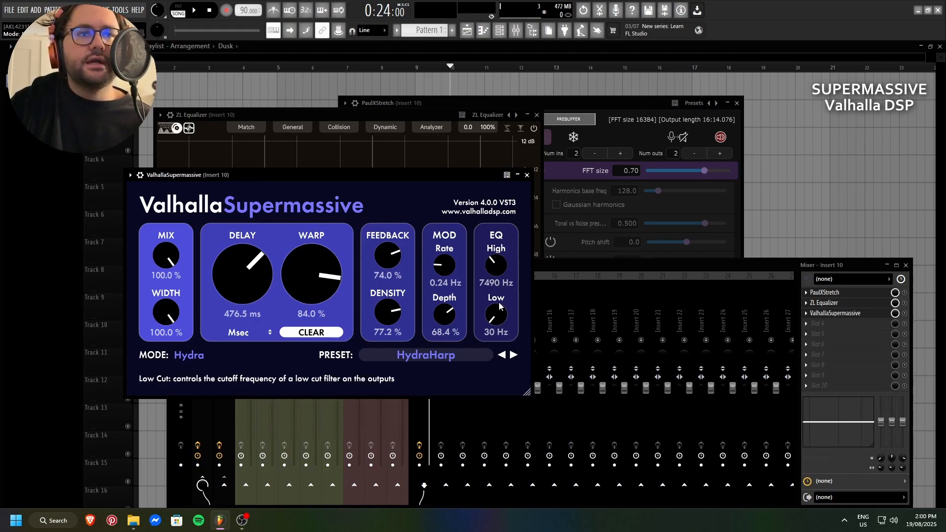
Set Supermassive's low cut to 200 Hz and move the plugin above ZL Equalizer in the Insert 10 effects chain.
{"action": "scroll", "coordinate": [498, 302], "scroll_direction": "up", "scroll_amount": 4}
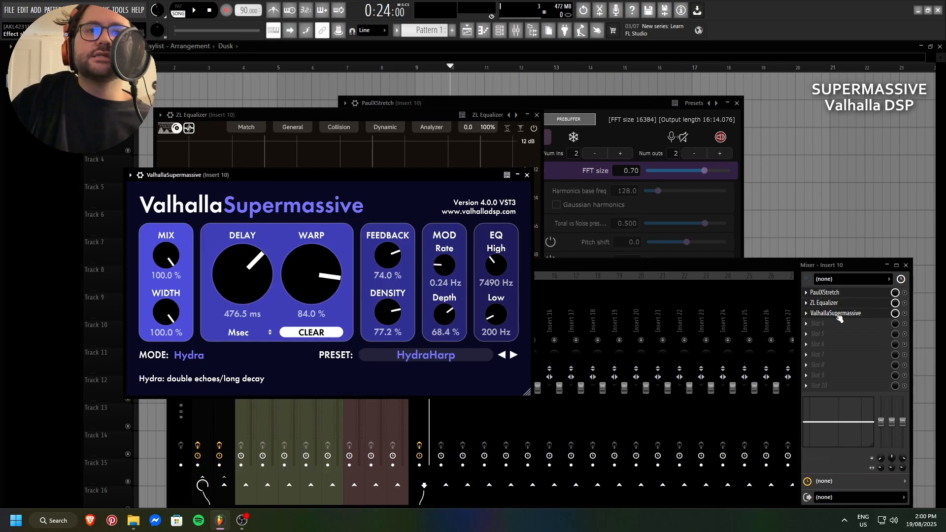
{"action": "left_click_drag", "start_coordinate": [839, 318], "coordinate": [838, 307]}
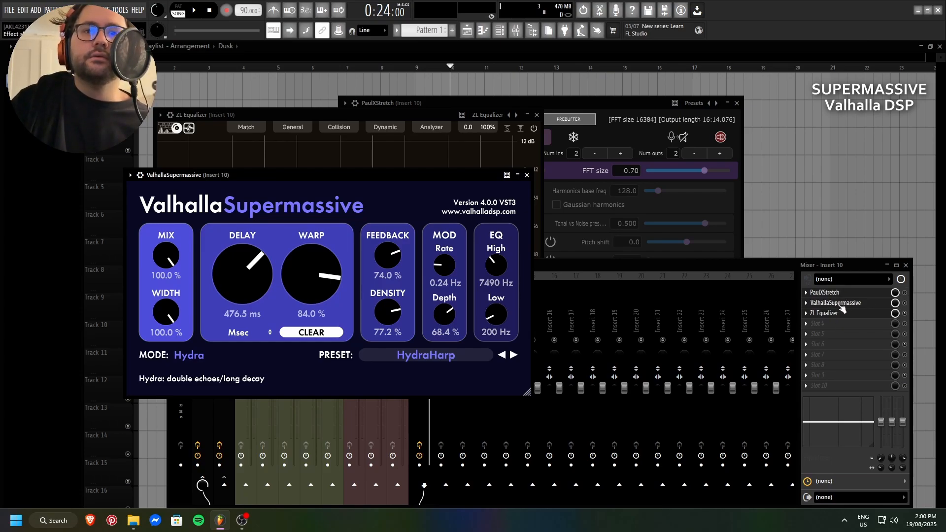
{"action": "left_click", "coordinate": [845, 303]}
{"action": "left_click", "coordinate": [845, 303]}
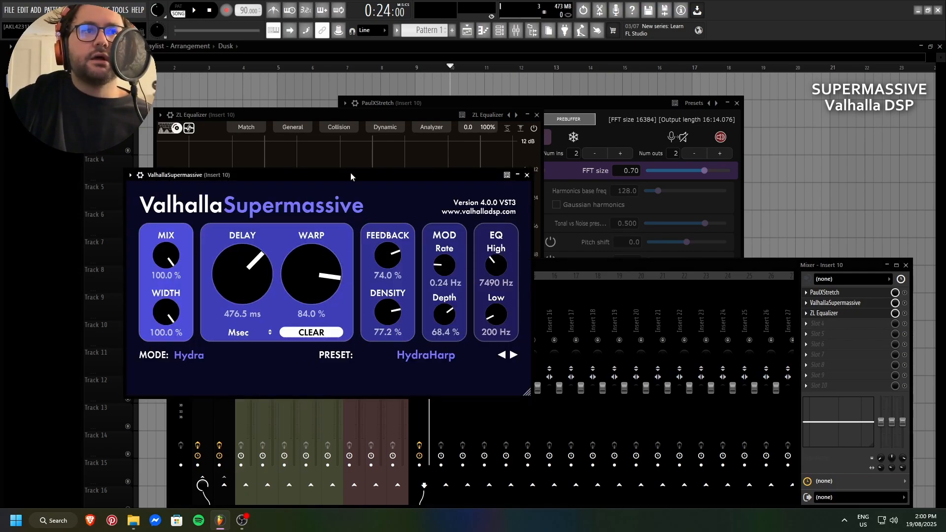
Play the stretched Dusk sample in PaulXStretch from about 15% of the way in.
{"action": "left_click", "coordinate": [353, 116]}
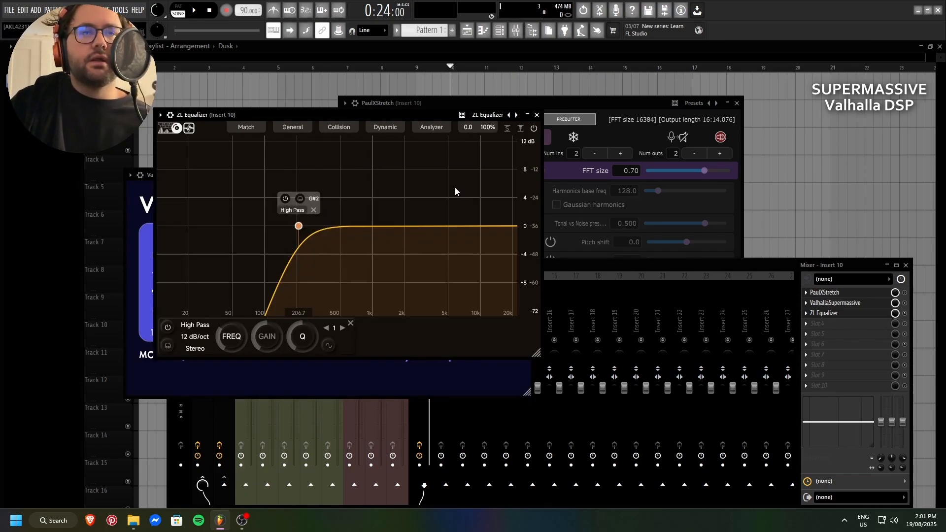
{"action": "left_click", "coordinate": [616, 104]}
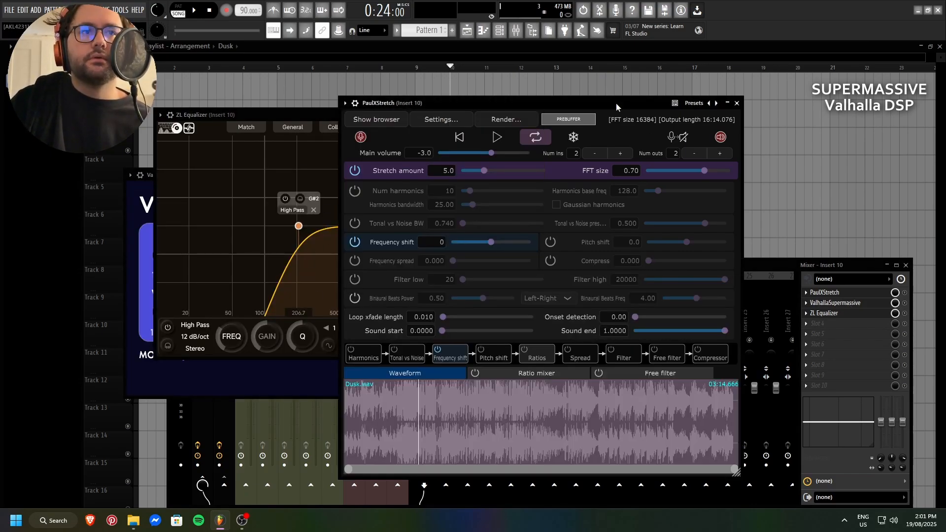
{"action": "left_click", "coordinate": [404, 396]}
{"action": "left_click", "coordinate": [495, 139]}
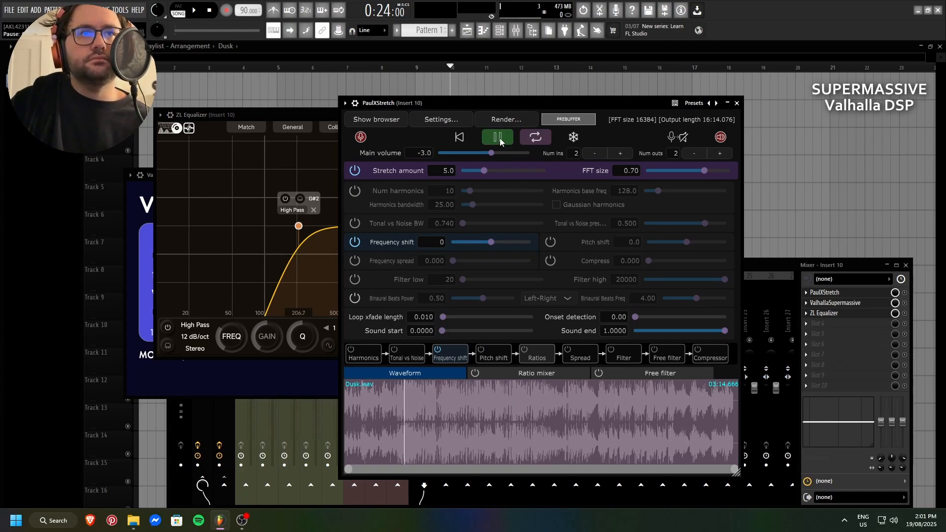
Set Supermassive's mix to 70% while listening to the stretched sample, and pause playback in PaulXStretch.
{"action": "left_click", "coordinate": [233, 382]}
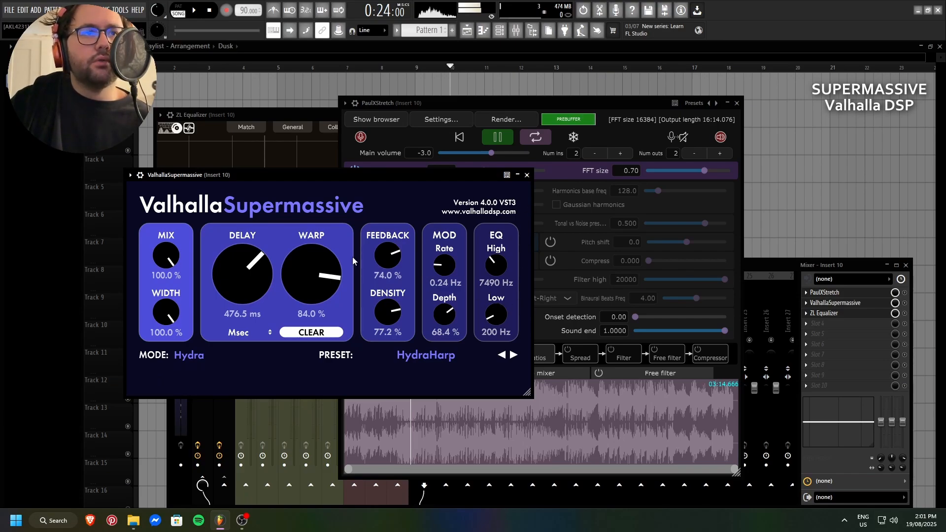
{"action": "left_click_drag", "start_coordinate": [168, 252], "coordinate": [160, 288]}
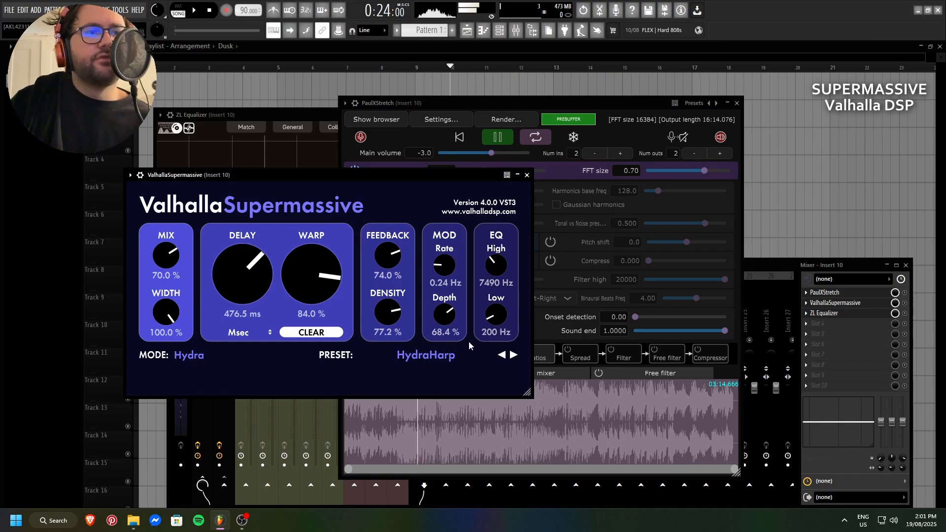
{"action": "left_click", "coordinate": [908, 305]}
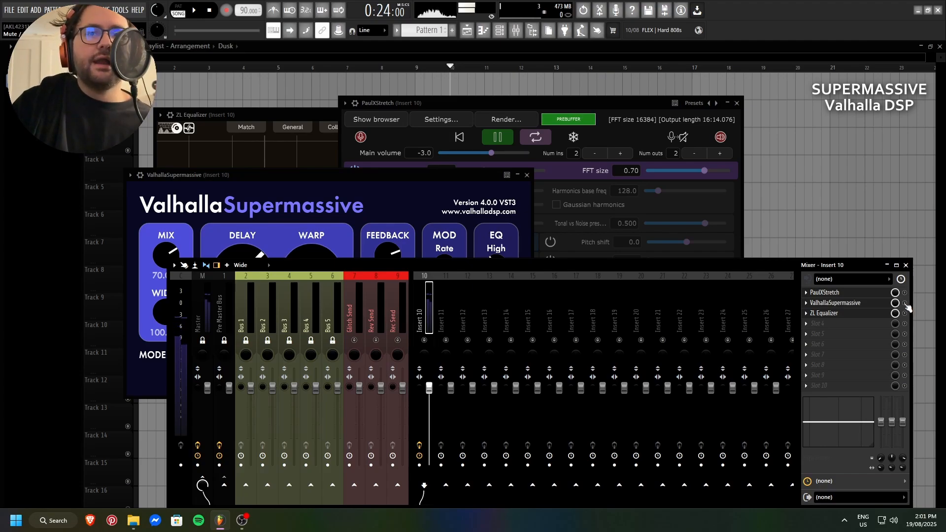
{"action": "left_click", "coordinate": [539, 104]}
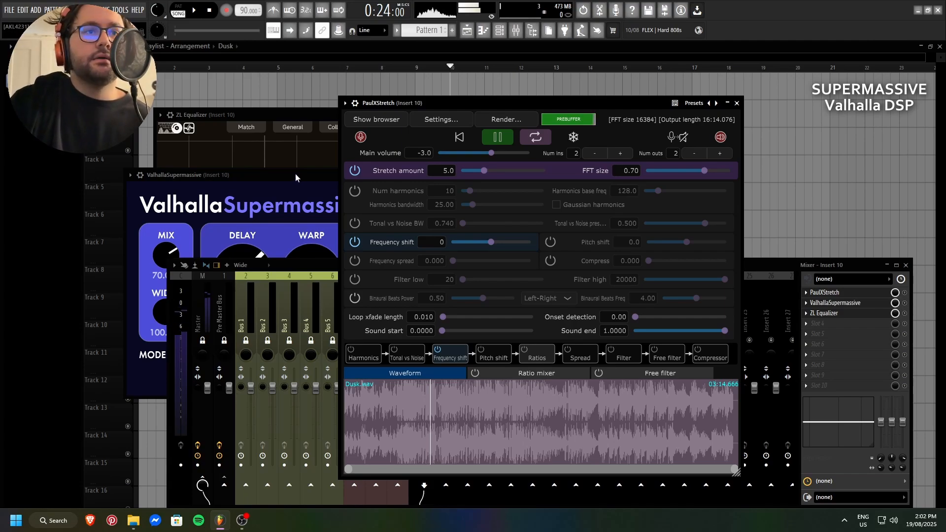
{"action": "left_click", "coordinate": [497, 137]}
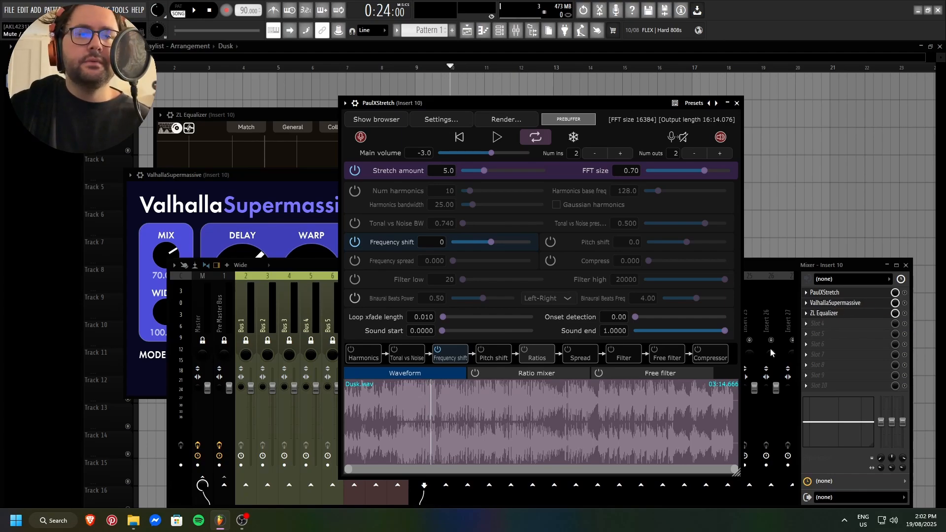
Render the stretched audio from PaulXStretch as DUSK STRETCHED.wav in the Dusk (Ambient Rework) folder under MASTERS.
{"action": "left_click", "coordinate": [500, 119]}
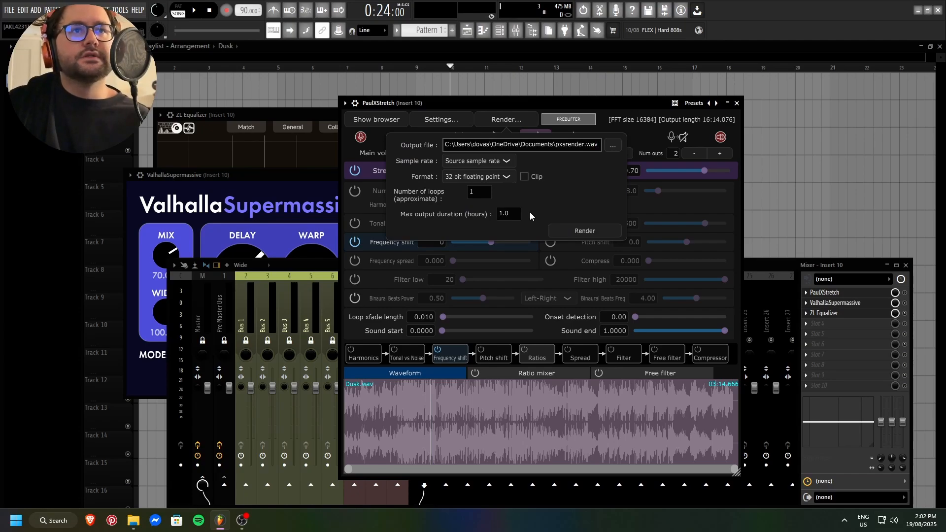
{"action": "left_click", "coordinate": [614, 145]}
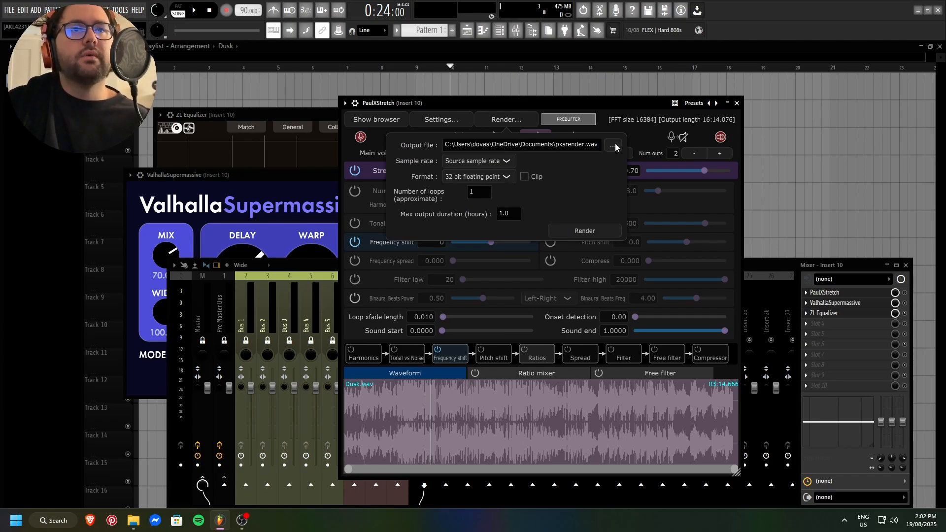
{"action": "double_click", "coordinate": [123, 79]}
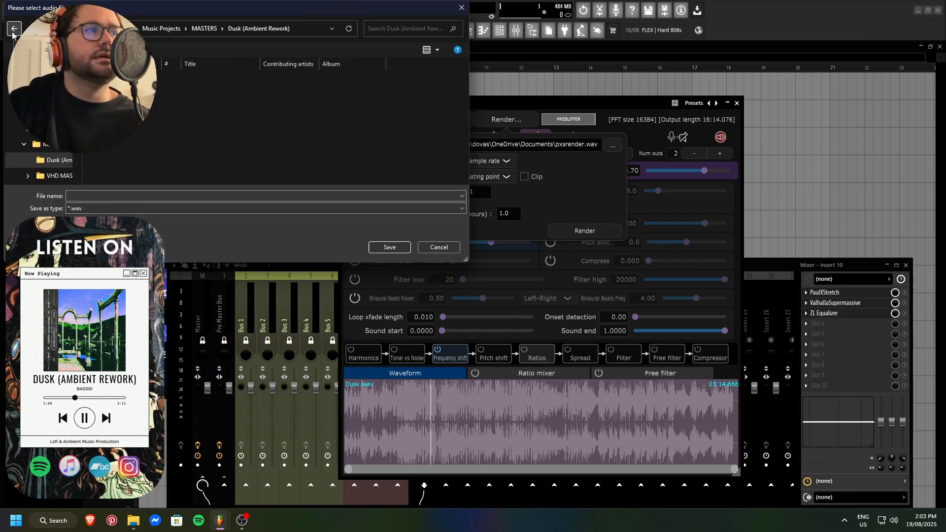
{"action": "left_click", "coordinate": [95, 196]}
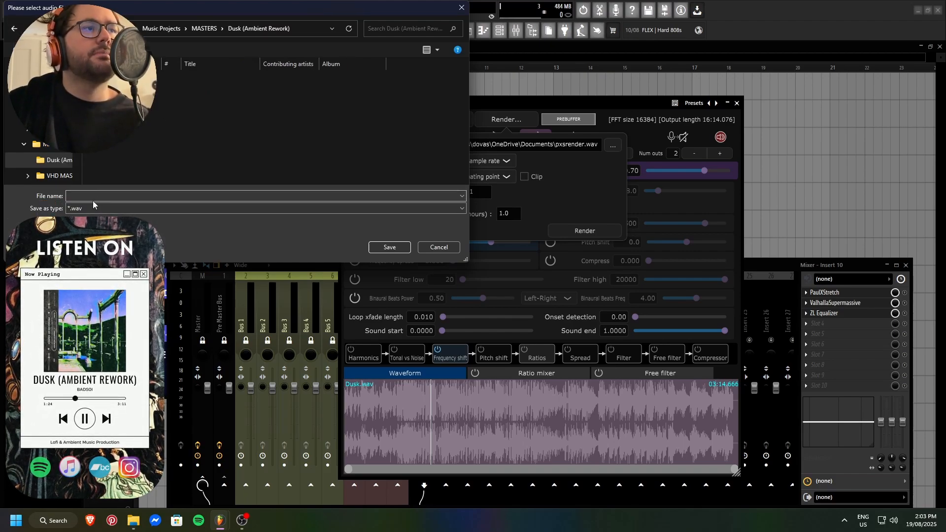
{"action": "type", "text": "DUSK STRETCHED"}
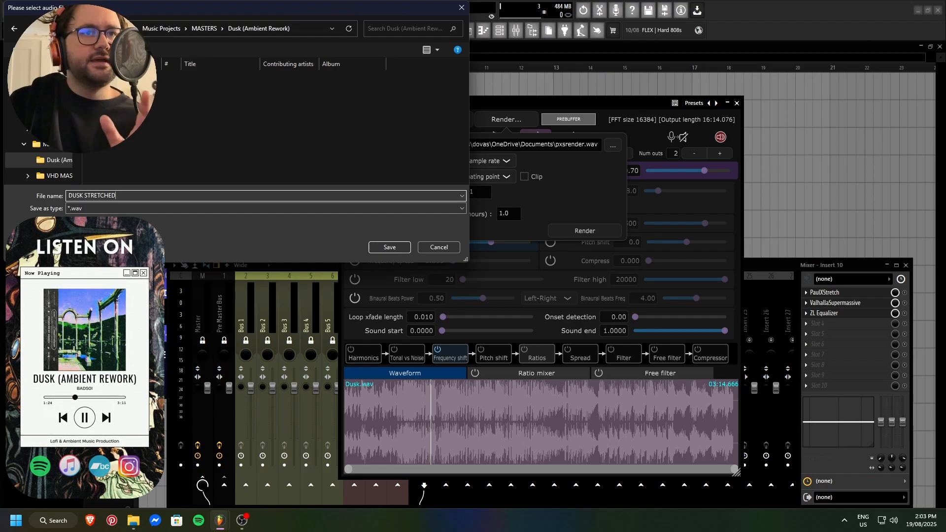
{"action": "key", "text": "Return"}
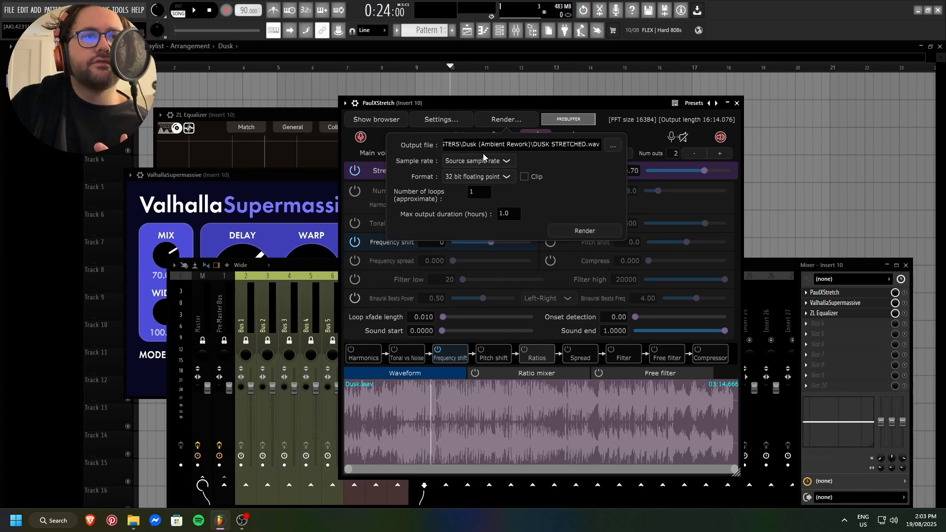
{"action": "left_click", "coordinate": [577, 232]}
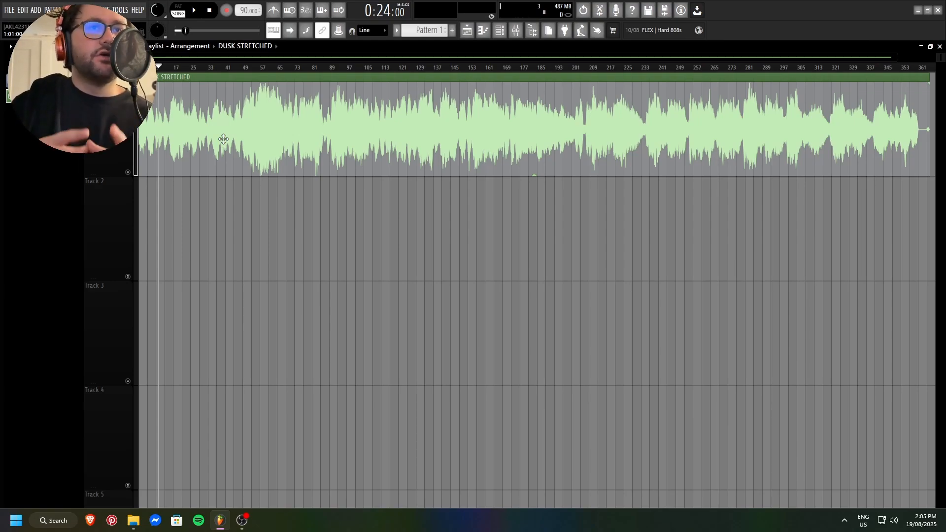
Check the DUSK STRETCHED clip's routing to Insert 10 and play the arrangement from about bar 51.
{"action": "left_click", "coordinate": [516, 31]}
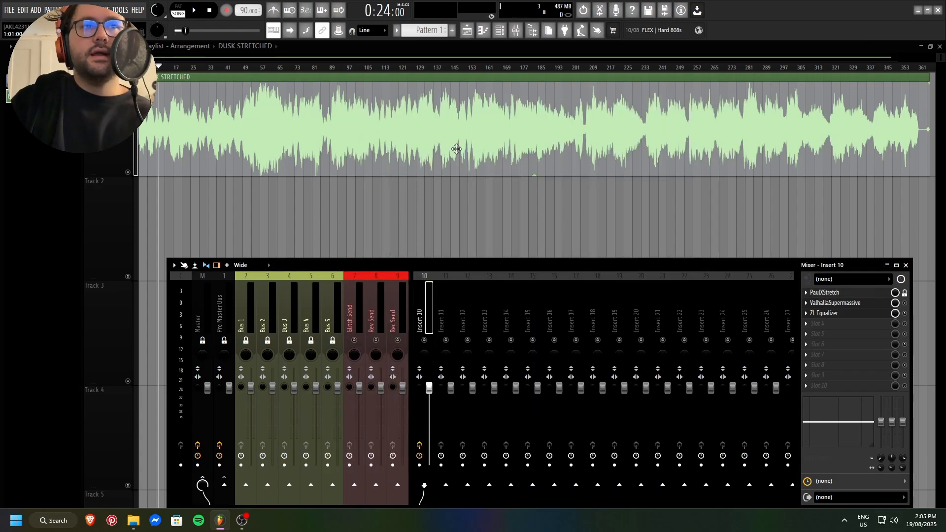
{"action": "left_click", "coordinate": [499, 30]}
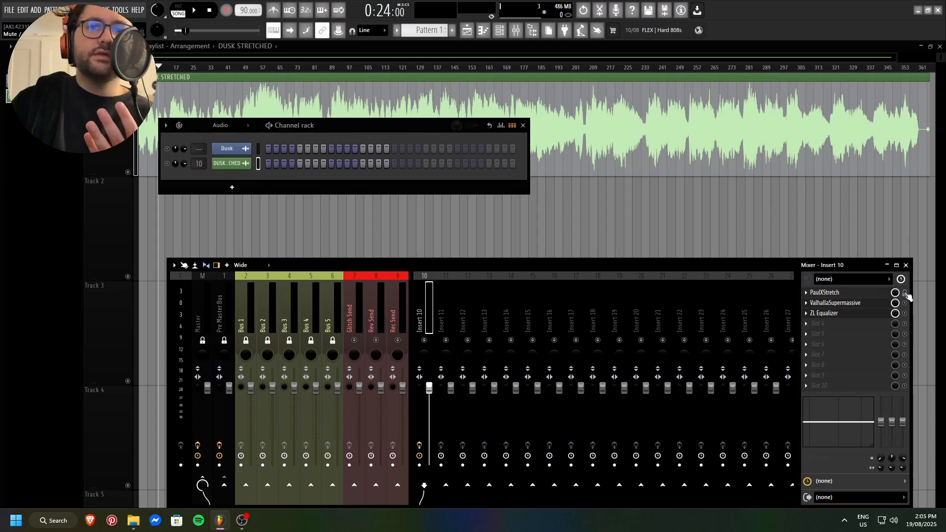
{"action": "left_click", "coordinate": [252, 67]}
{"action": "key", "text": "space"}
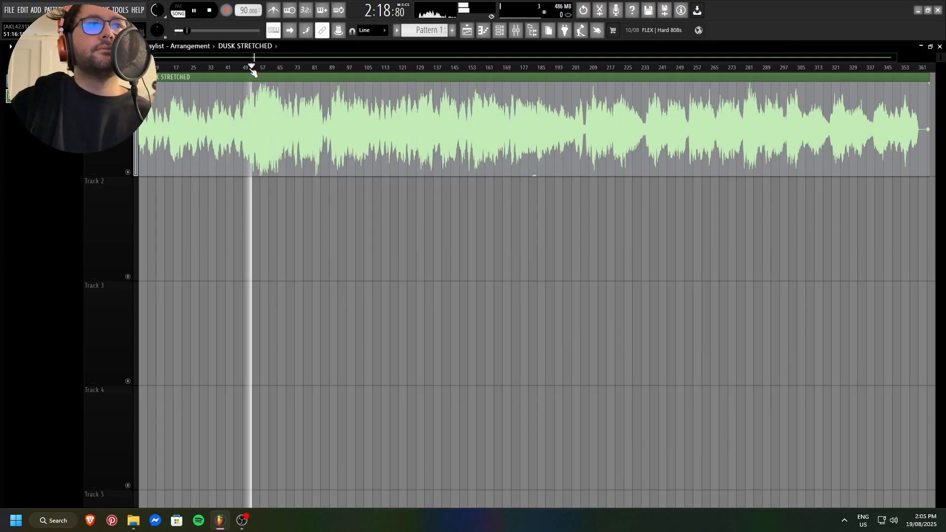
Inspect the Wave Breaker limiter on the Master track during playback, close it and stop the song.
{"action": "left_click", "coordinate": [516, 31]}
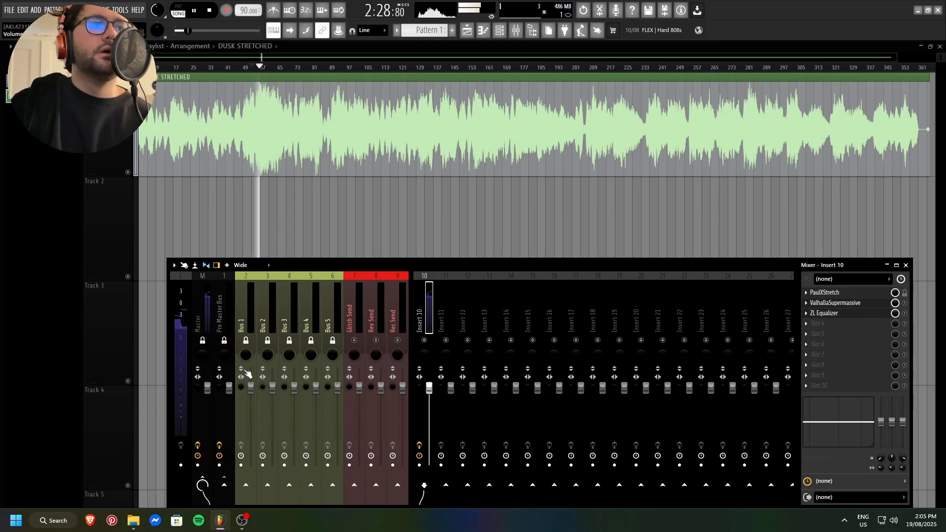
{"action": "left_click", "coordinate": [204, 308]}
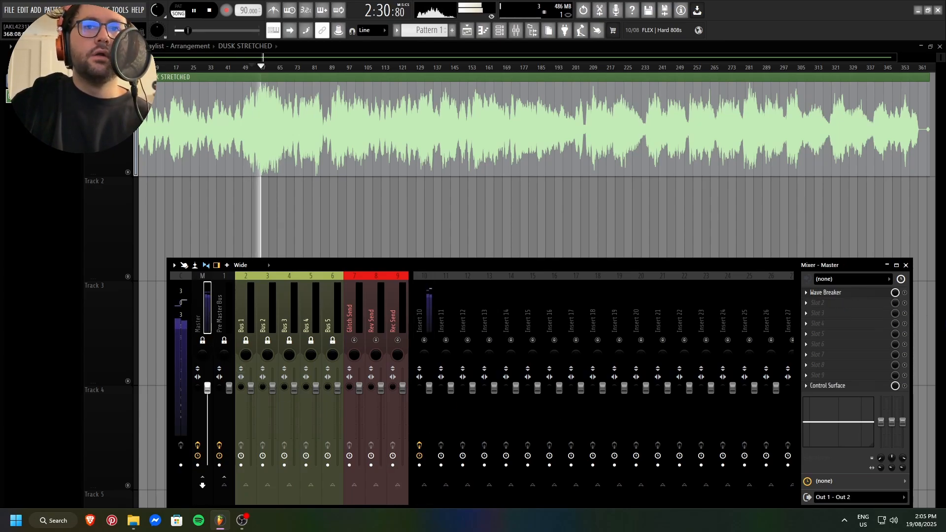
{"action": "left_click", "coordinate": [828, 292]}
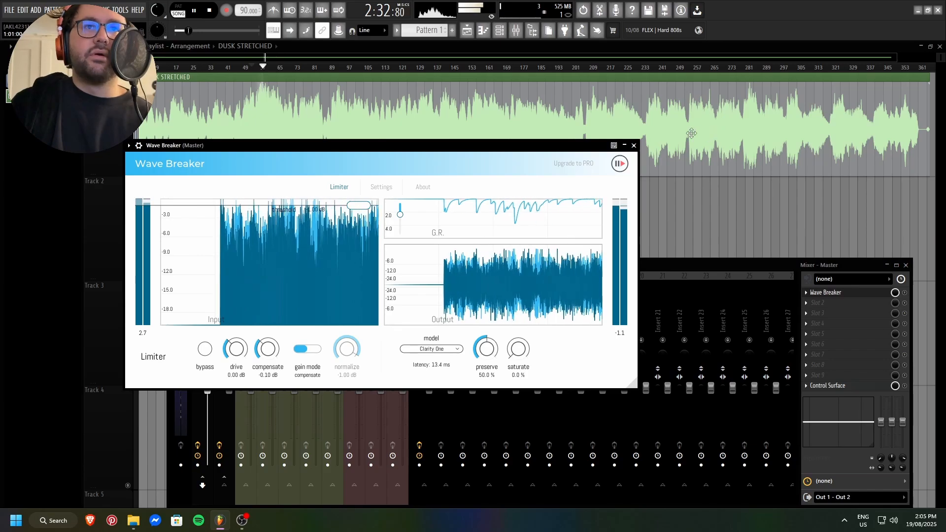
{"action": "key", "text": "Escape"}
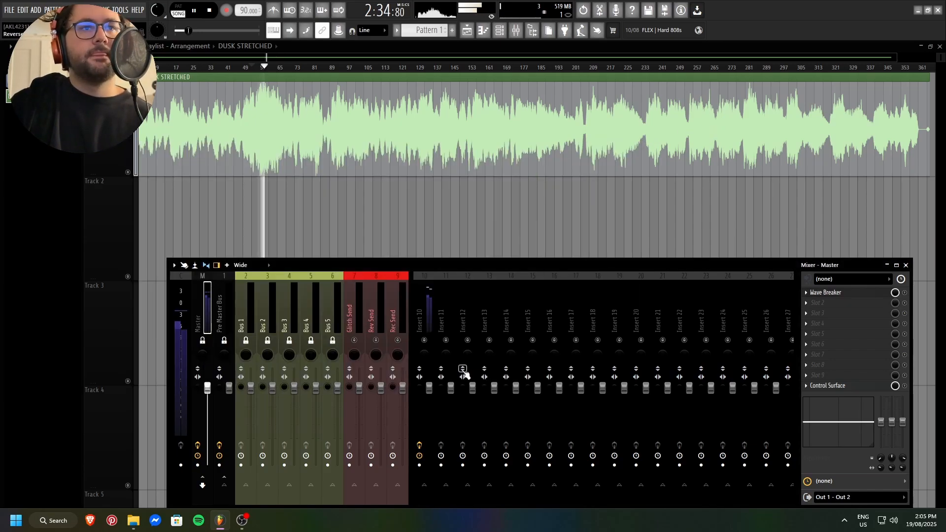
{"action": "key", "text": "space"}
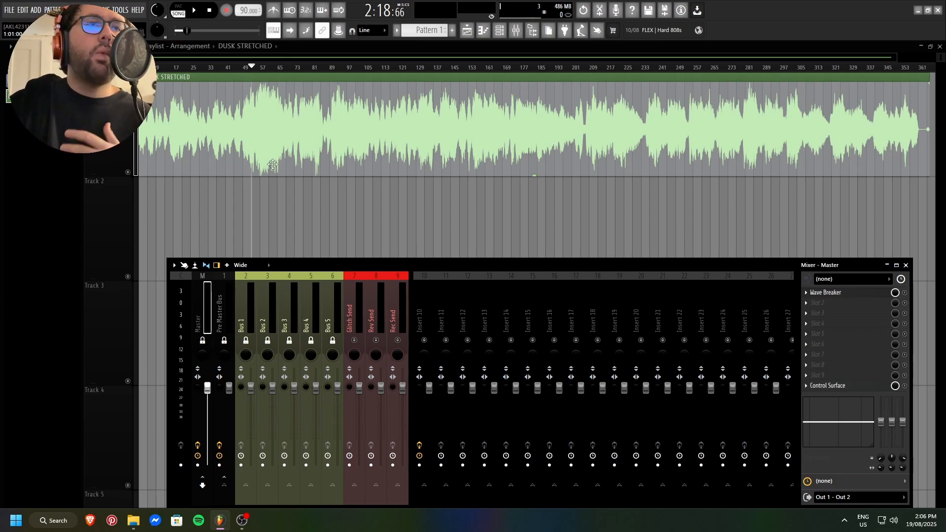
Look through the Cymatics sample folders in the sample browser and hide the browser again.
{"action": "key", "text": "alt+F8"}
{"action": "left_click", "coordinate": [106, 304]}
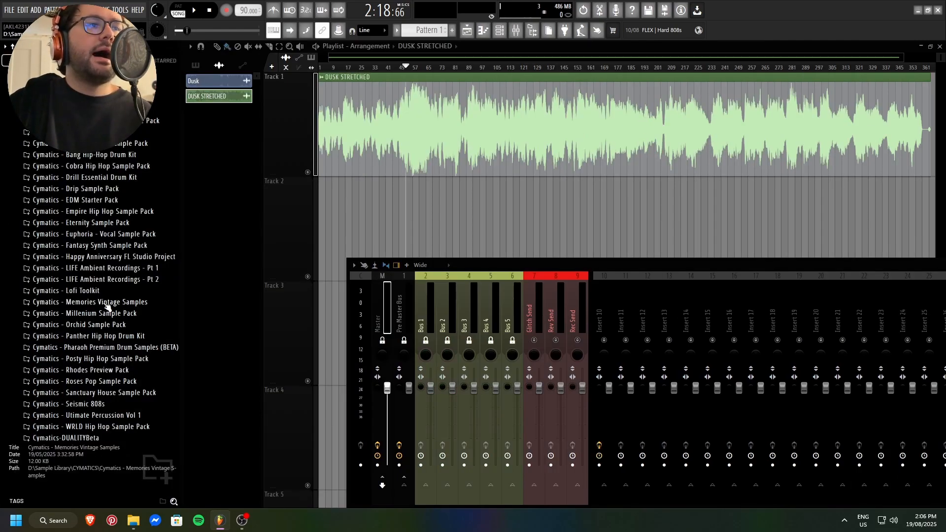
{"action": "key", "text": "alt+F8"}
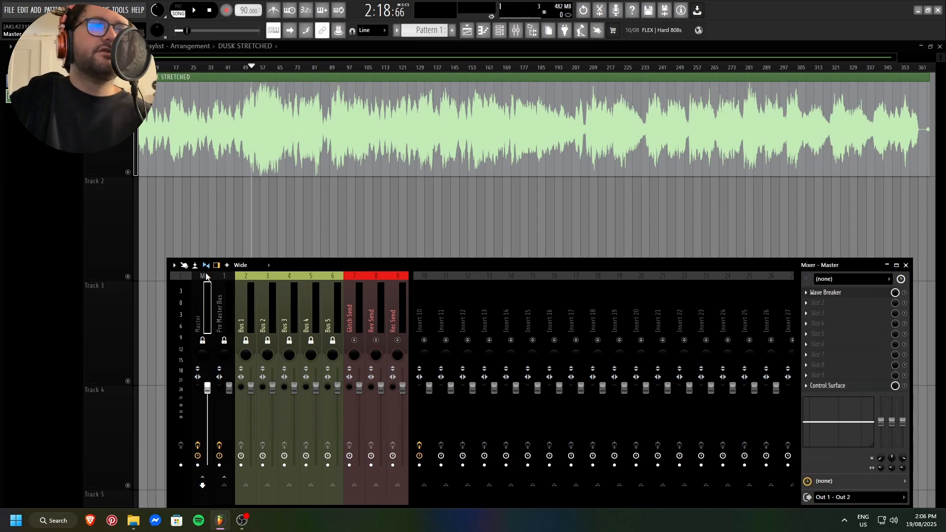
Preview the Distant Ocean samples in the Ocean folder of Cymatics - LIFE Ambient Recordings - Pt 2.
{"action": "key", "text": "alt+F8"}
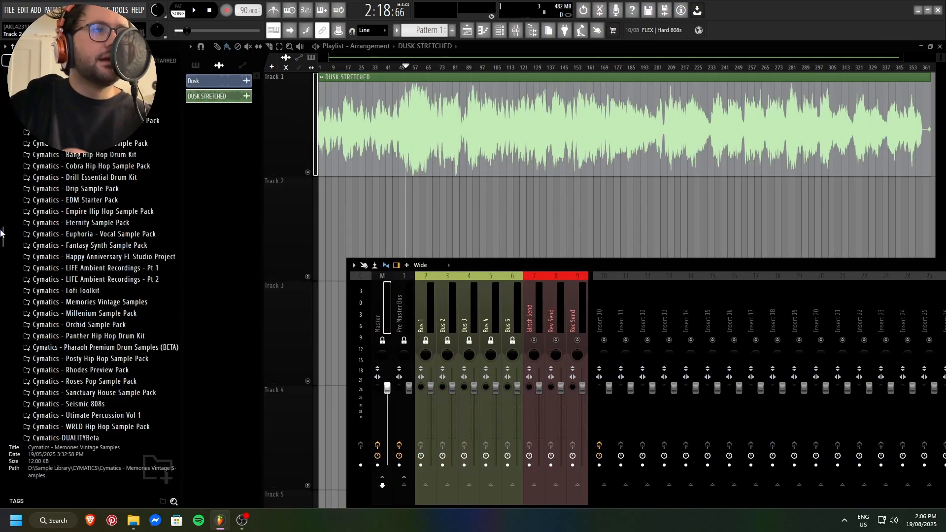
{"action": "left_click", "coordinate": [86, 279]}
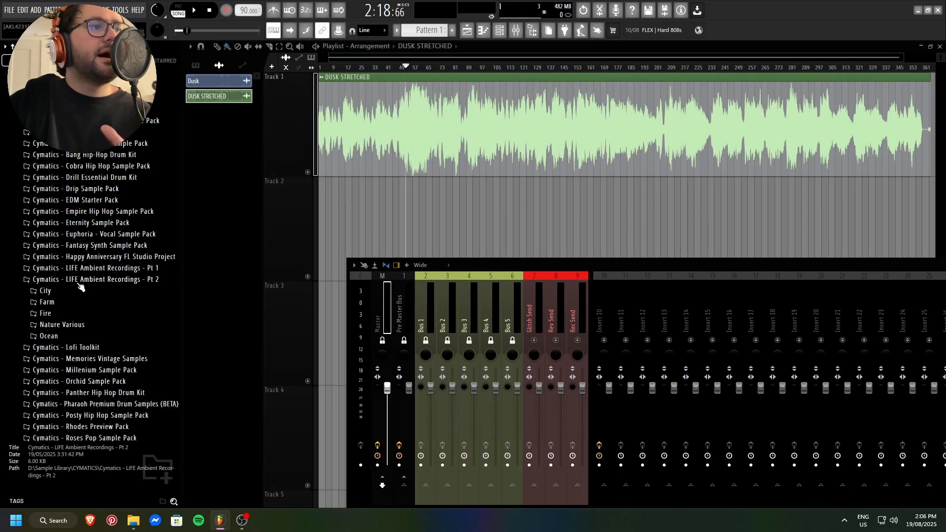
{"action": "left_click", "coordinate": [47, 336]}
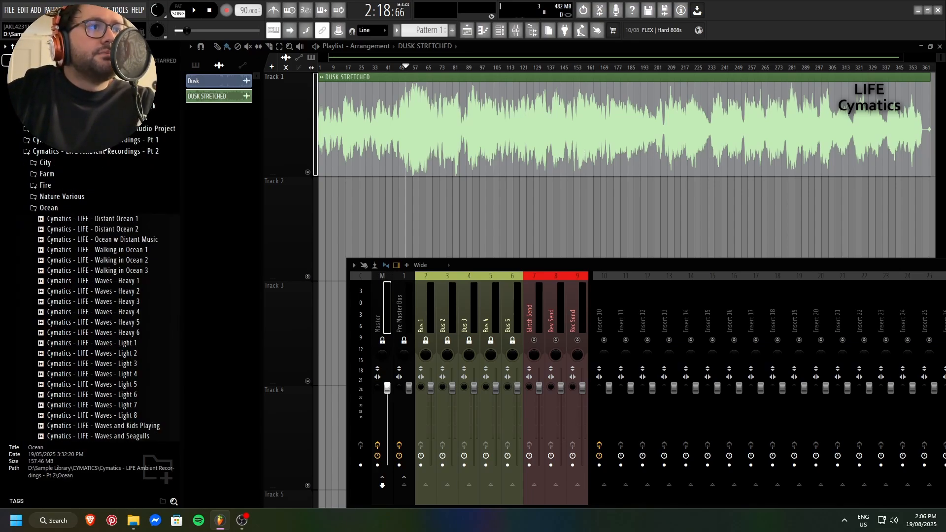
{"action": "scroll", "coordinate": [76, 266], "scroll_direction": "down", "scroll_amount": 2}
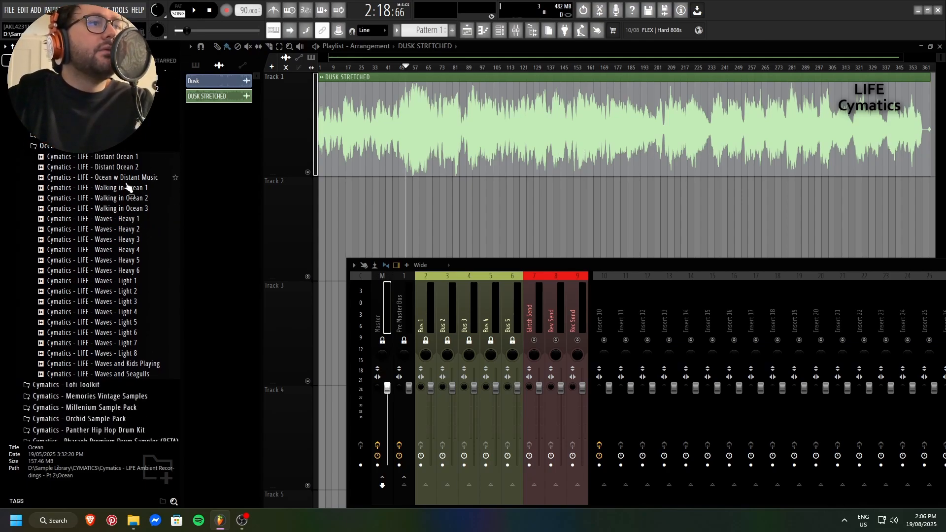
{"action": "left_click", "coordinate": [119, 158]}
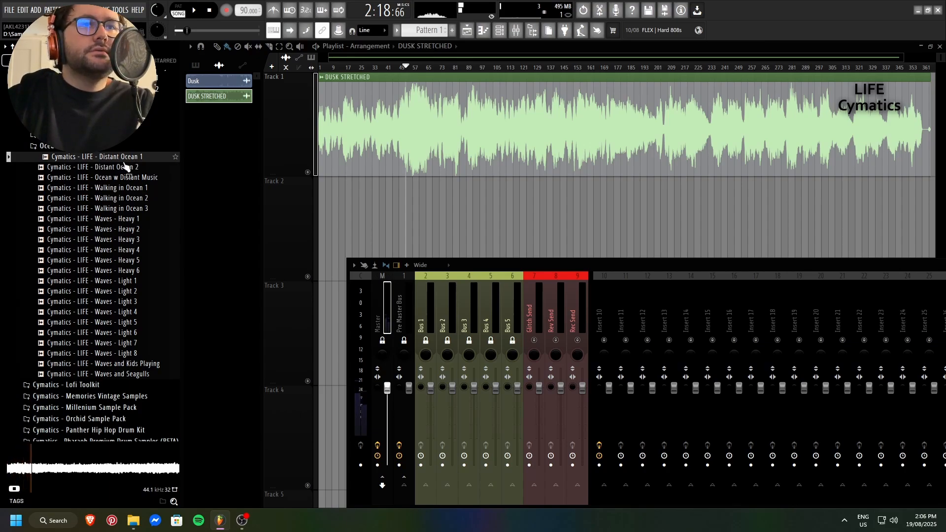
{"action": "left_click", "coordinate": [120, 168]}
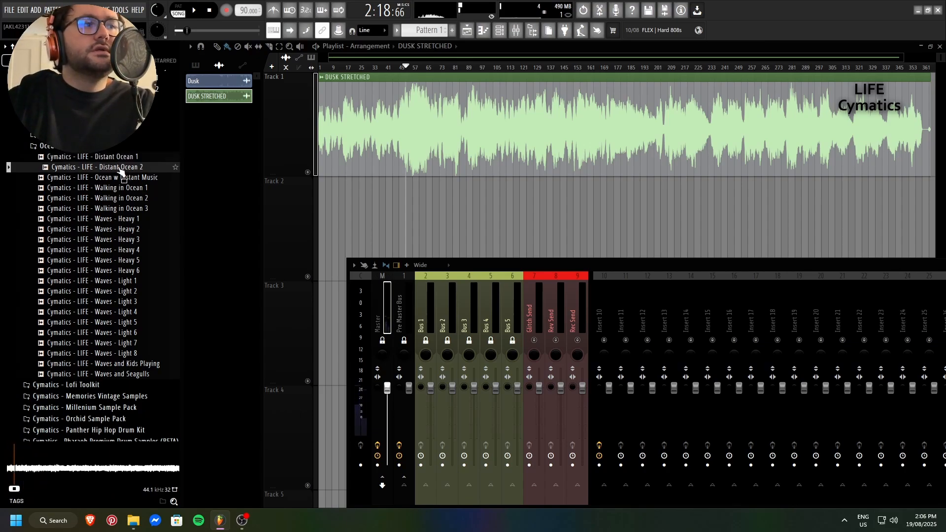
{"action": "left_click", "coordinate": [126, 208]}
Place Cymatics - LIFE - Distant Ocean 1 at the start of Track 2 and duplicate it along the full length of DUSK STRETCHED.
{"action": "mouse_move", "coordinate": [126, 216]}
{"action": "left_mouse_down"}
{"action": "mouse_move", "coordinate": [418, 208]}
{"action": "mouse_move", "coordinate": [143, 219]}
{"action": "left_mouse_up"}
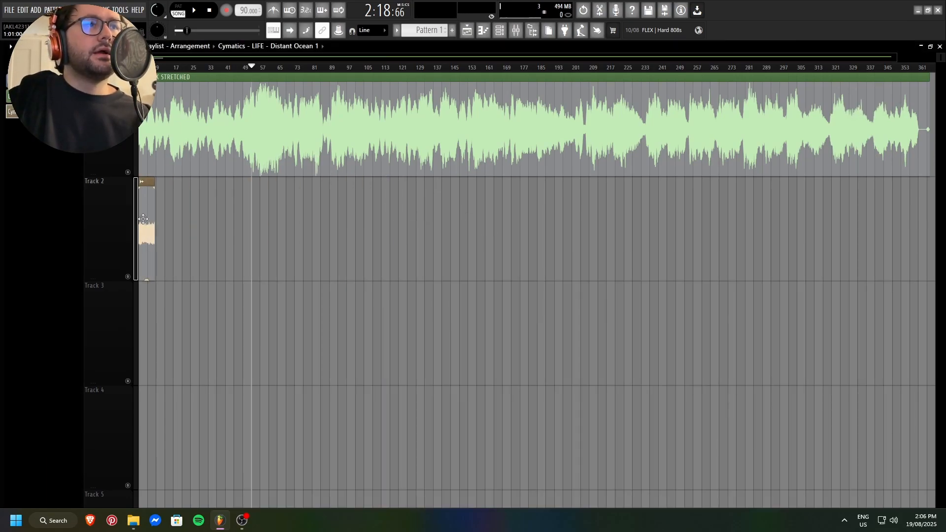
{"action": "key", "text": "ctrl+b"}
{"action": "key", "text": "ctrl+b"}
{"action": "key", "text": "ctrl+b"}
{"action": "key", "text": "ctrl+b"}
{"action": "key", "text": "ctrl+b"}
{"action": "key", "text": "ctrl+b"}
{"action": "key", "text": "ctrl+b"}
{"action": "key", "text": "ctrl+b"}
{"action": "key", "text": "ctrl+b"}
{"action": "key", "text": "ctrl+b"}
{"action": "key", "text": "ctrl+b"}
{"action": "key", "text": "ctrl+b"}
{"action": "key", "text": "ctrl+b"}
{"action": "key", "text": "ctrl+b"}
{"action": "key", "text": "ctrl+b"}
{"action": "key", "text": "ctrl+b"}
{"action": "key", "text": "ctrl+b"}
{"action": "key", "text": "ctrl+b"}
{"action": "key", "text": "ctrl+b"}
{"action": "key", "text": "ctrl+b"}
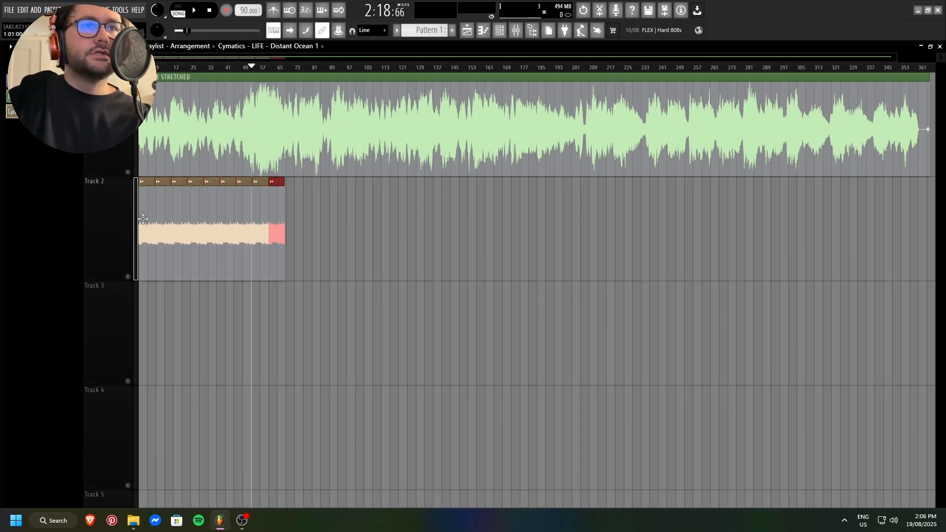
{"action": "key", "text": "ctrl+b"}
{"action": "key", "text": "ctrl+b"}
{"action": "key", "text": "ctrl+b"}
{"action": "key", "text": "ctrl+b"}
{"action": "key", "text": "ctrl+b"}
{"action": "key", "text": "ctrl+b"}
{"action": "key", "text": "ctrl+b"}
{"action": "key", "text": "ctrl+b"}
{"action": "key", "text": "ctrl+b"}
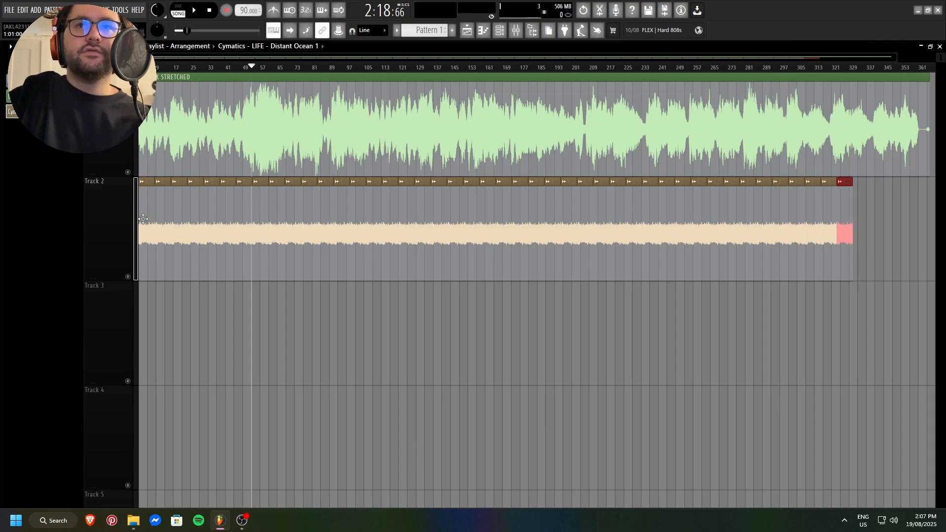
{"action": "key", "text": "ctrl+b"}
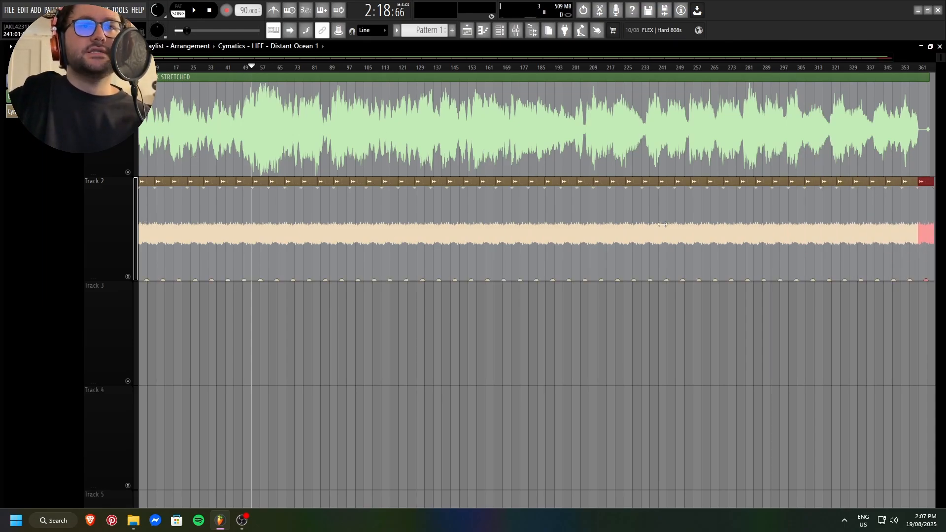
Assign the ocean sample's channel to mixer track 11 and route that track into Insert 10.
{"action": "key", "text": "space"}
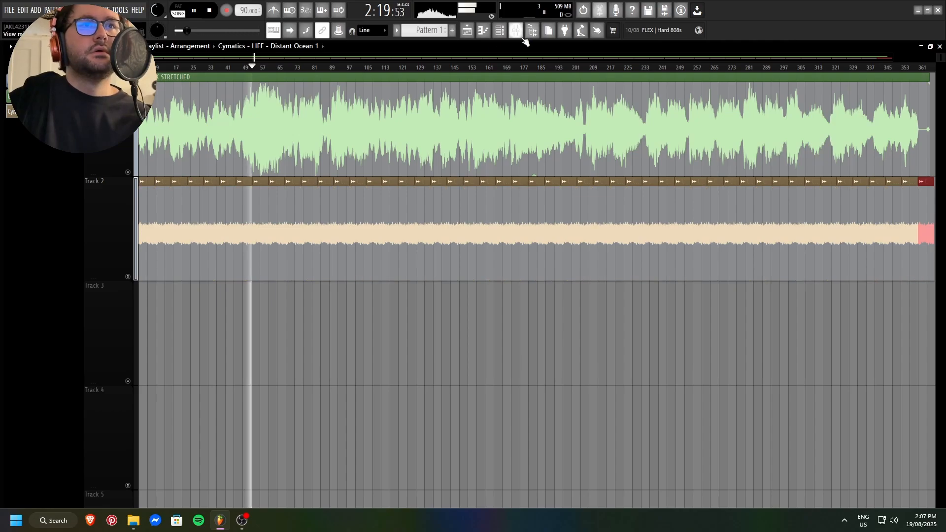
{"action": "key", "text": "F6"}
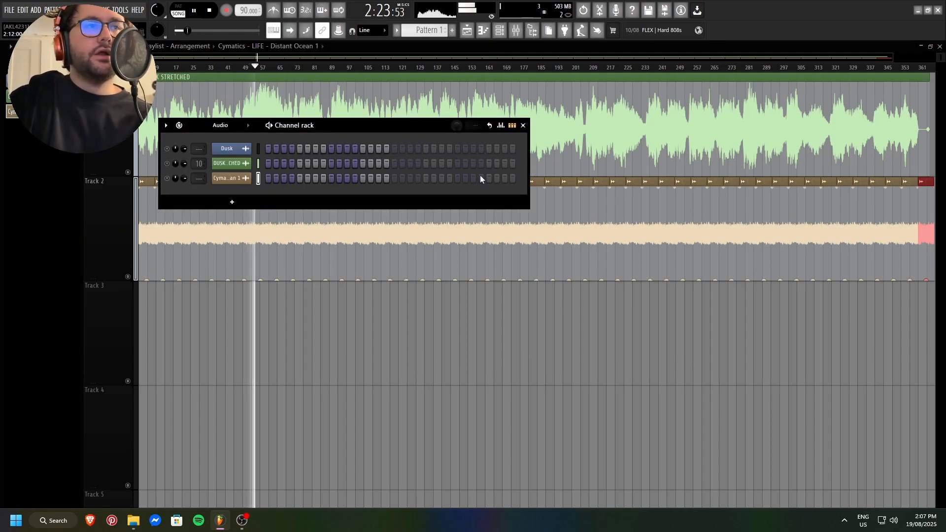
{"action": "key", "text": "ctrl+l"}
{"action": "key", "text": "F9"}
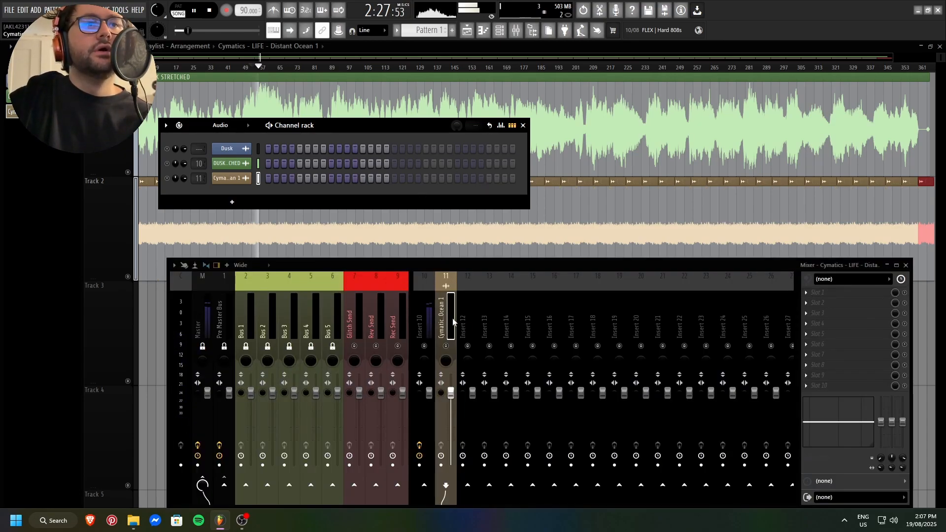
{"action": "left_click", "coordinate": [194, 10]}
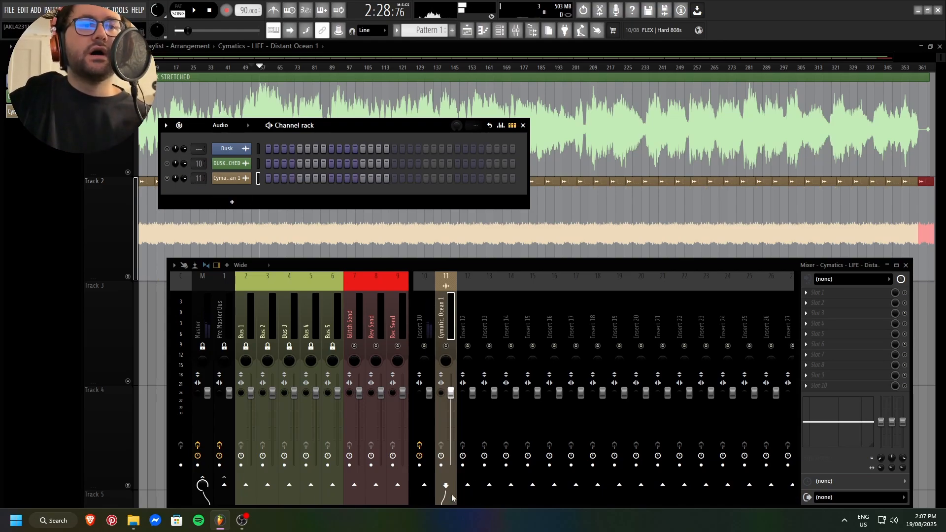
{"action": "left_click", "coordinate": [425, 486]}
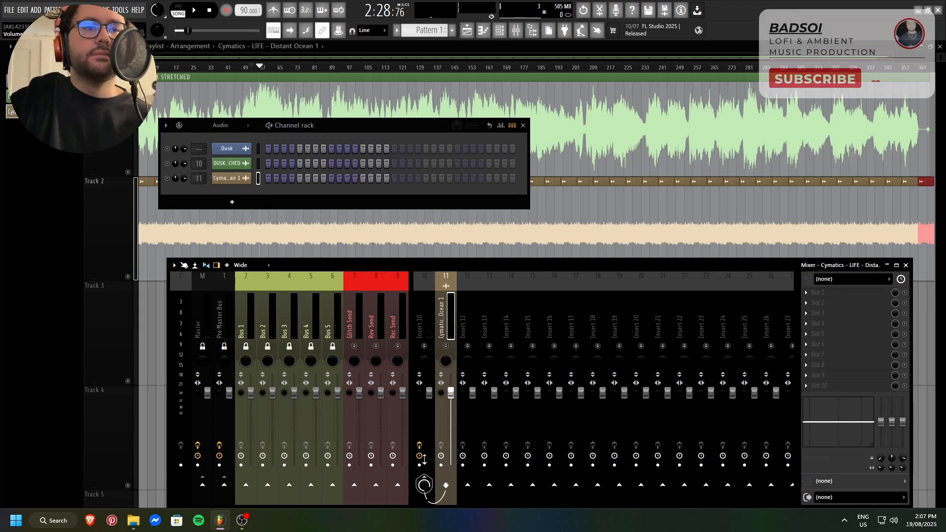
Play the song and lower the ocean track's volume fader so it sits under the stretched audio.
{"action": "key", "text": "space"}
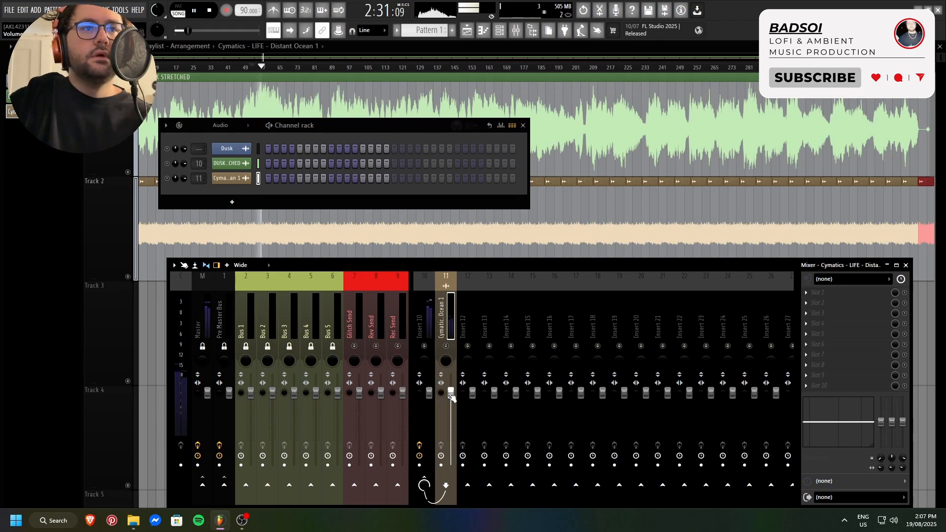
{"action": "left_click_drag", "start_coordinate": [451, 393], "coordinate": [450, 398]}
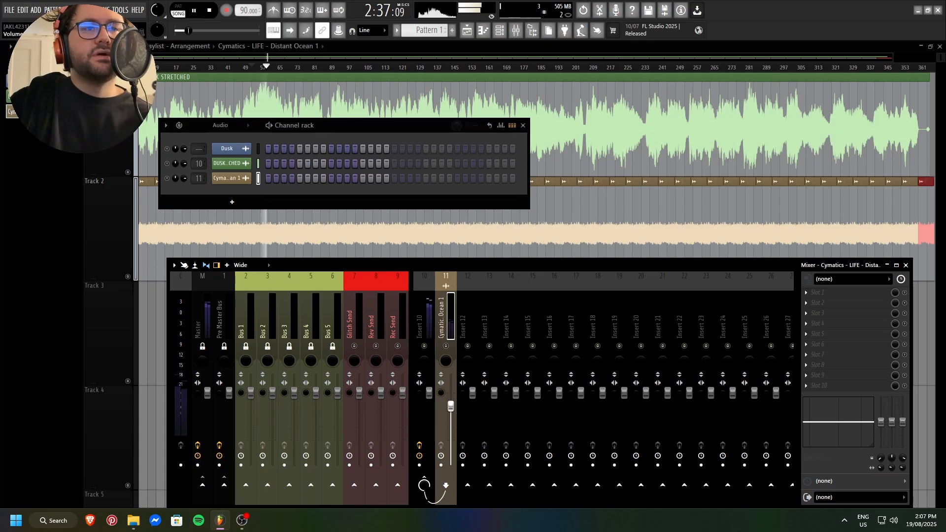
{"action": "left_click_drag", "start_coordinate": [451, 405], "coordinate": [451, 409]}
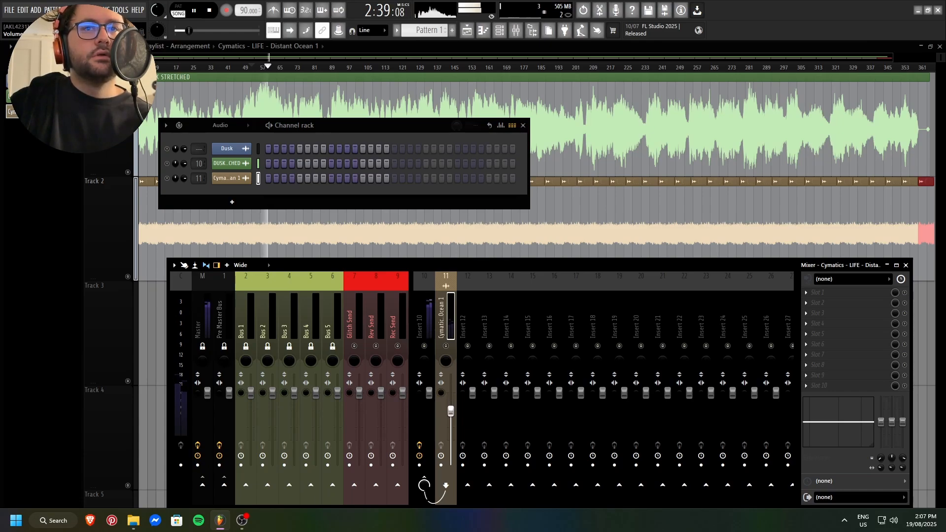
Load ZL Equalizer in the ocean track's first effect slot and move its window aside.
{"action": "left_click", "coordinate": [807, 295]}
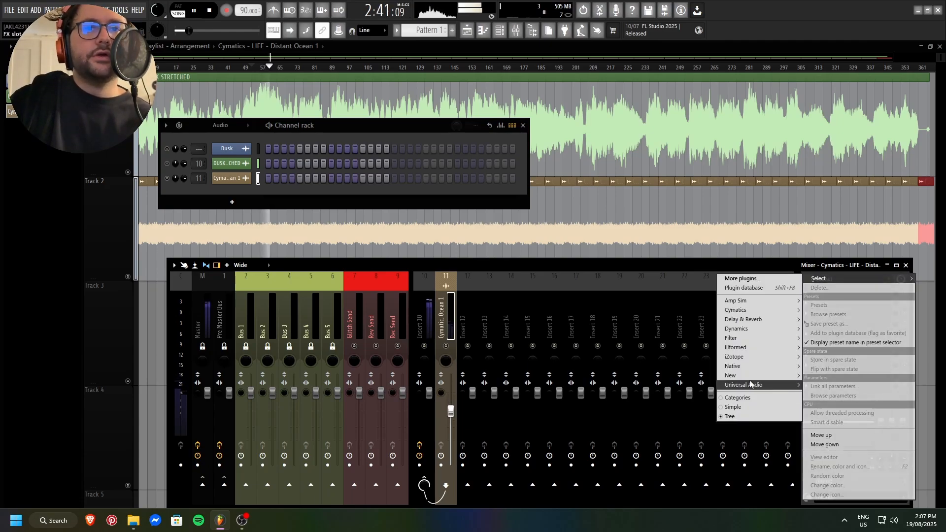
{"action": "mouse_move", "coordinate": [748, 341]}
{"action": "left_click", "coordinate": [680, 495]}
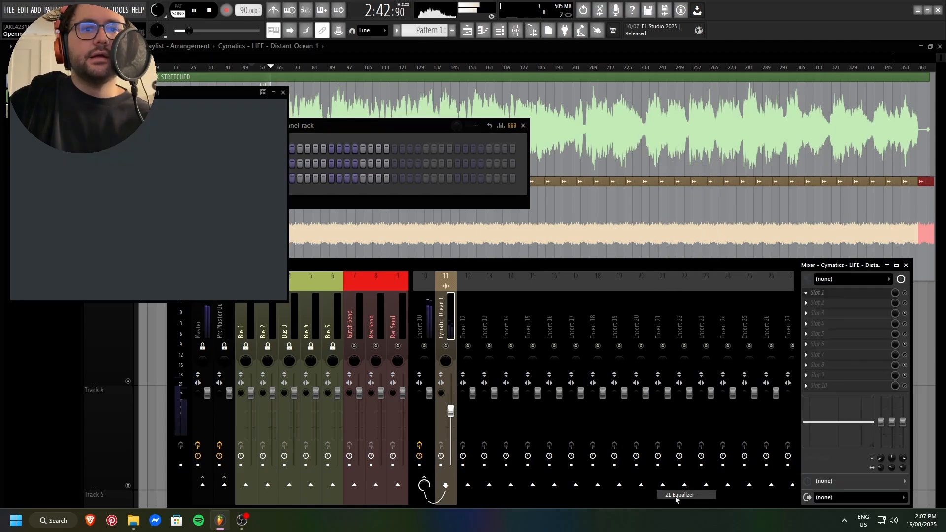
{"action": "left_click_drag", "start_coordinate": [221, 89], "coordinate": [649, 149]}
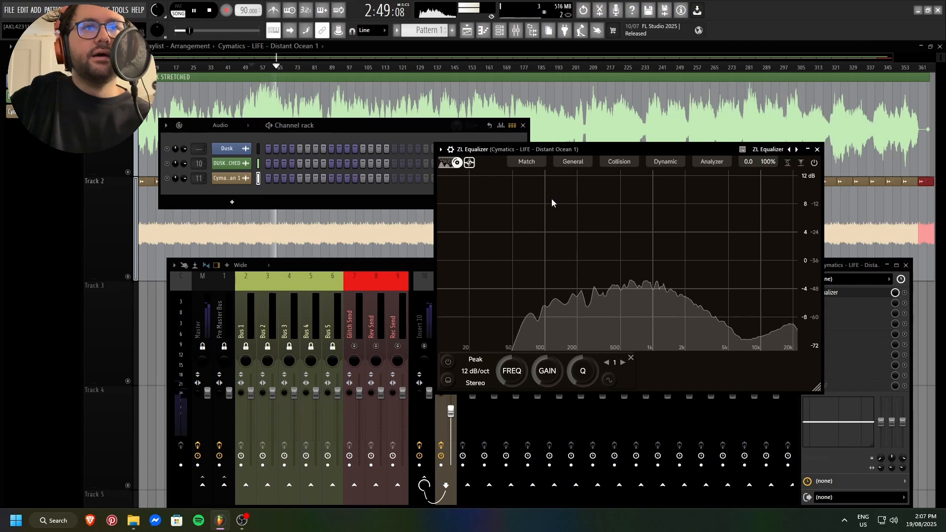
{"action": "left_click_drag", "start_coordinate": [553, 151], "coordinate": [659, 166]}
Examine the high-pass curve in Insert 10's ZL Equalizer during playback and close it.
{"action": "left_click", "coordinate": [421, 320]}
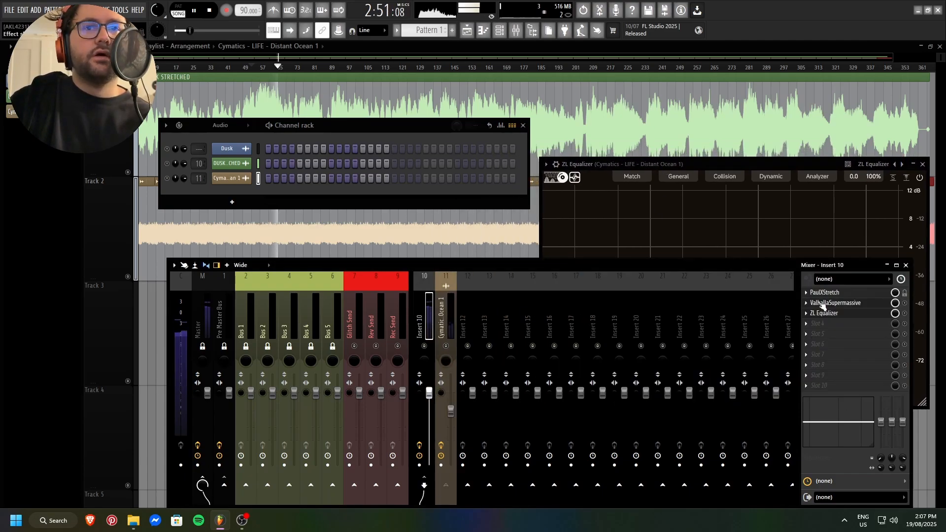
{"action": "left_click", "coordinate": [827, 313]}
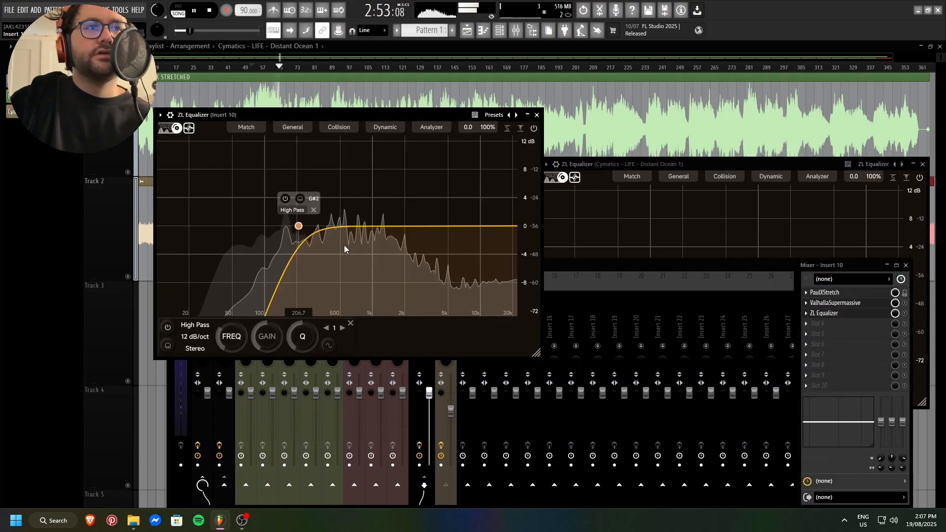
{"action": "left_click", "coordinate": [537, 115]}
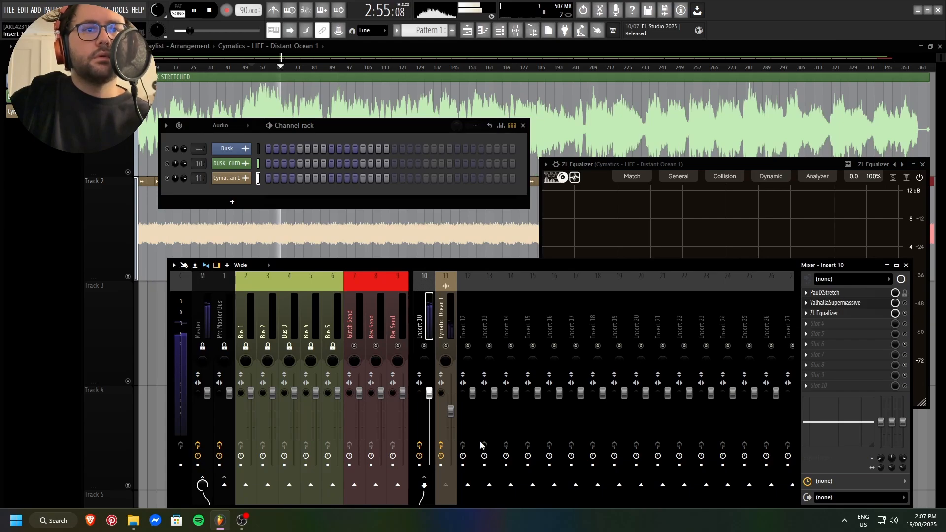
Lower the ocean track's volume fader slightly further and stop playback.
{"action": "left_click_drag", "start_coordinate": [450, 412], "coordinate": [451, 415]}
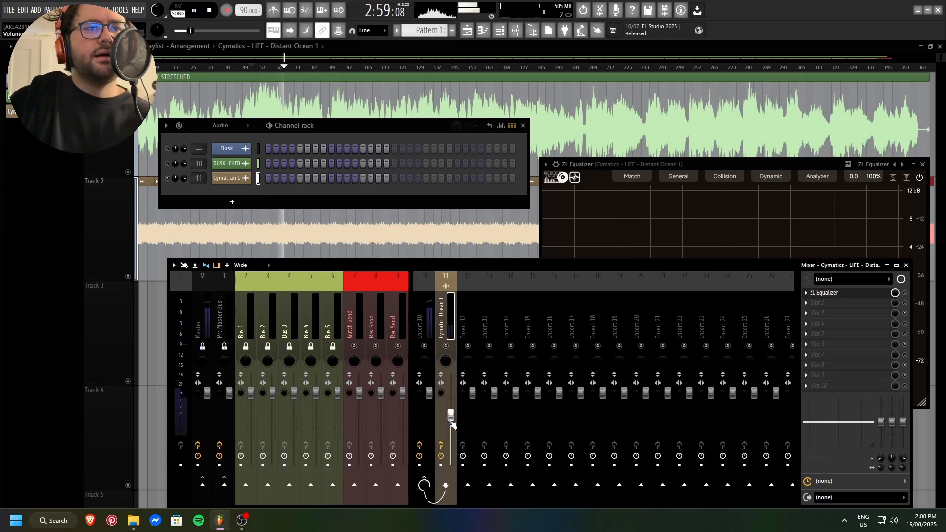
{"action": "key", "text": "space"}
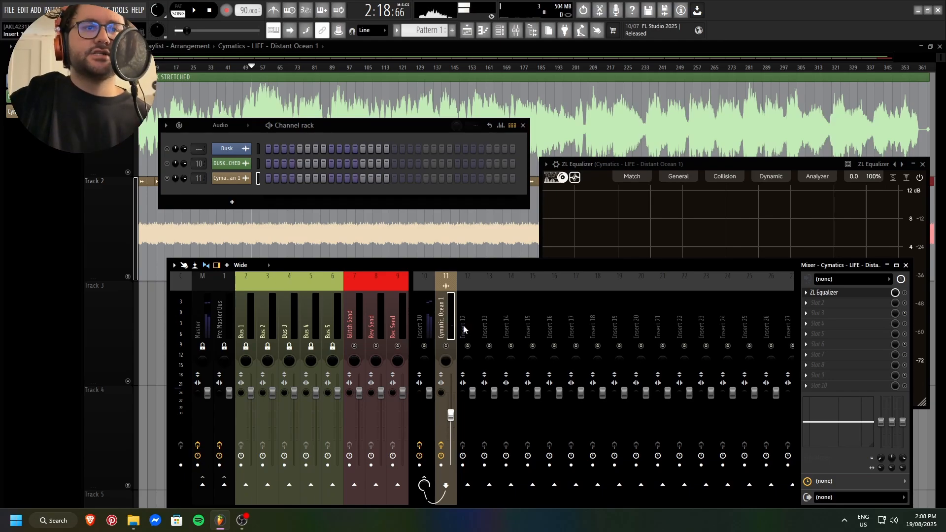
Review PaulXStretch on Insert 10 and the effect chains of the ocean and Master tracks, and close PaulXStretch.
{"action": "left_click", "coordinate": [420, 299]}
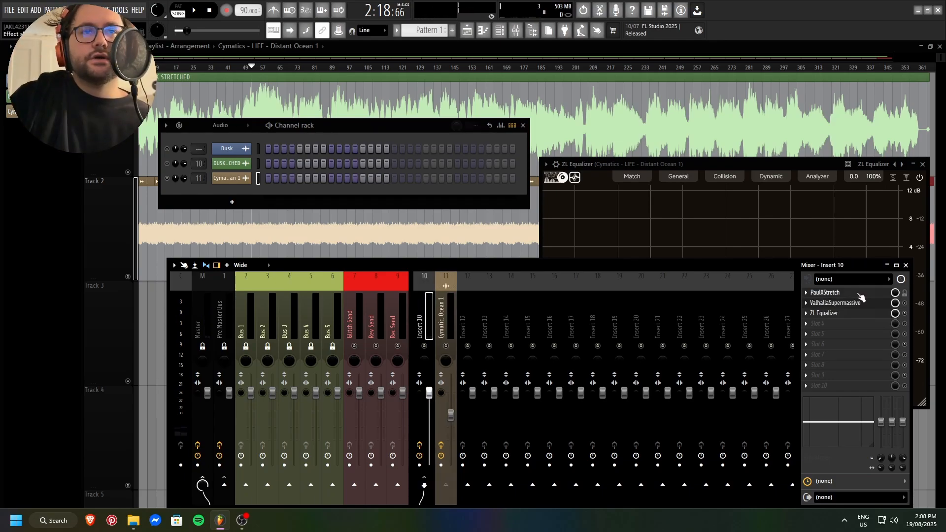
{"action": "left_click", "coordinate": [858, 294]}
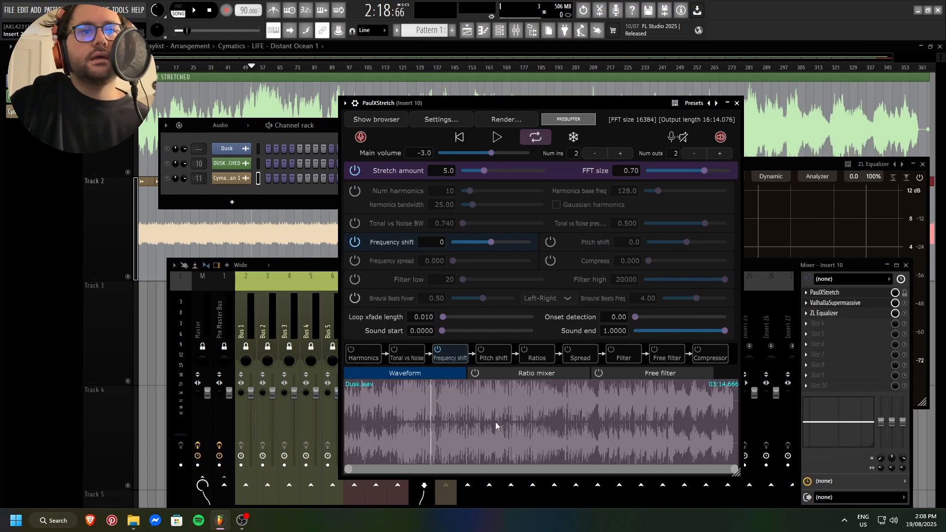
{"action": "left_click", "coordinate": [737, 104]}
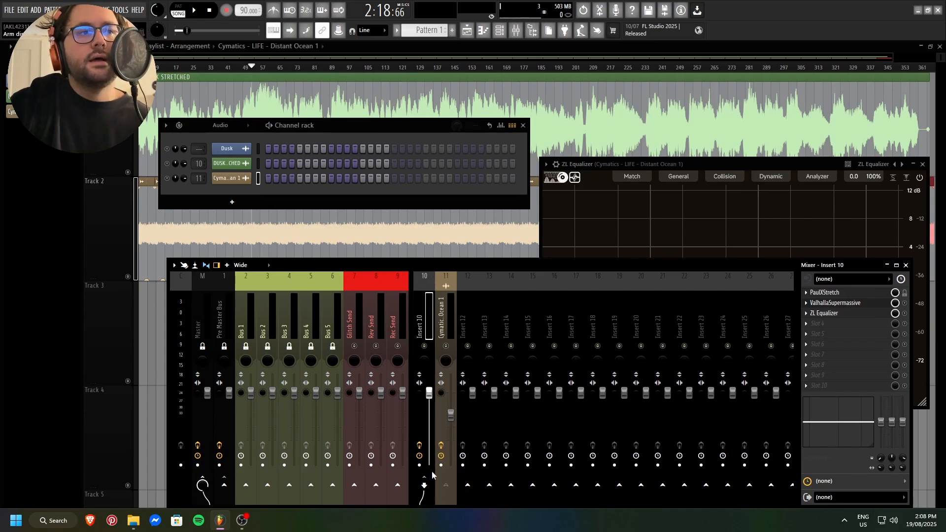
{"action": "left_click", "coordinate": [206, 328]}
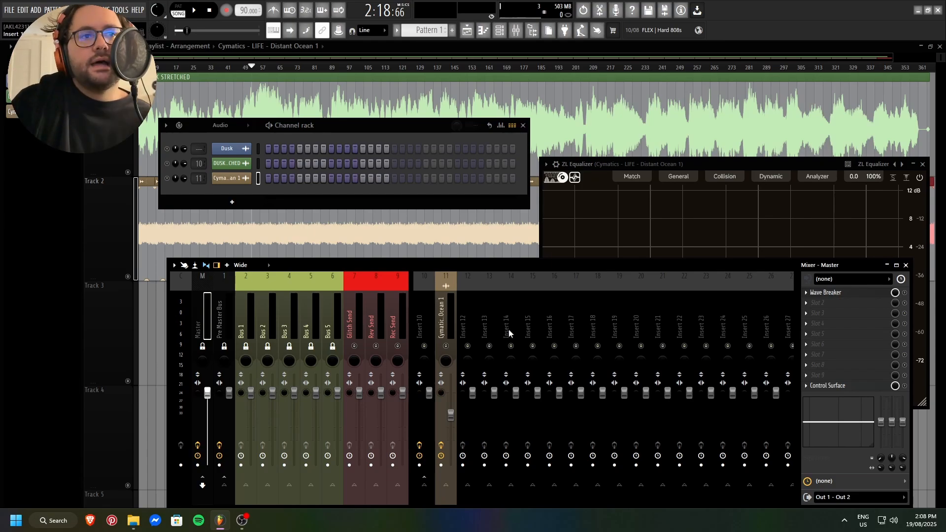
{"action": "left_click", "coordinate": [441, 317]}
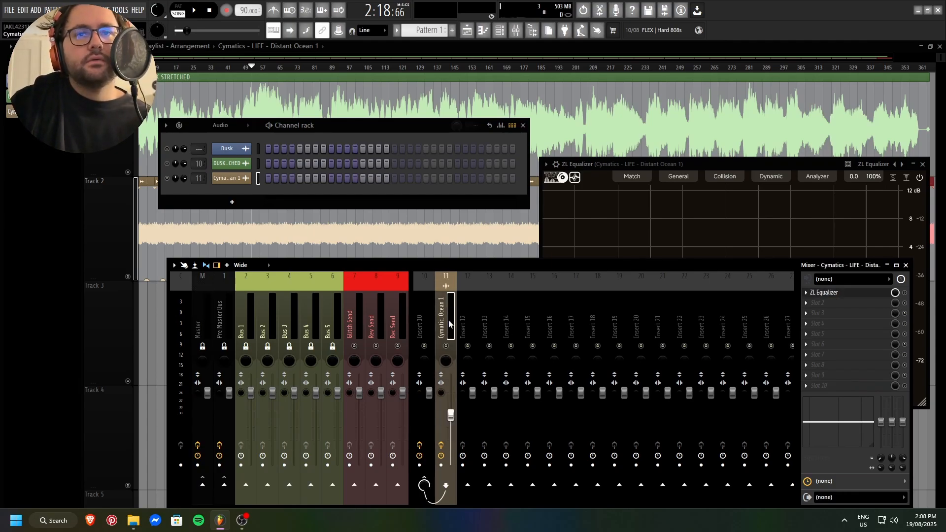
{"action": "left_click", "coordinate": [220, 317]}
{"action": "left_click", "coordinate": [205, 315]}
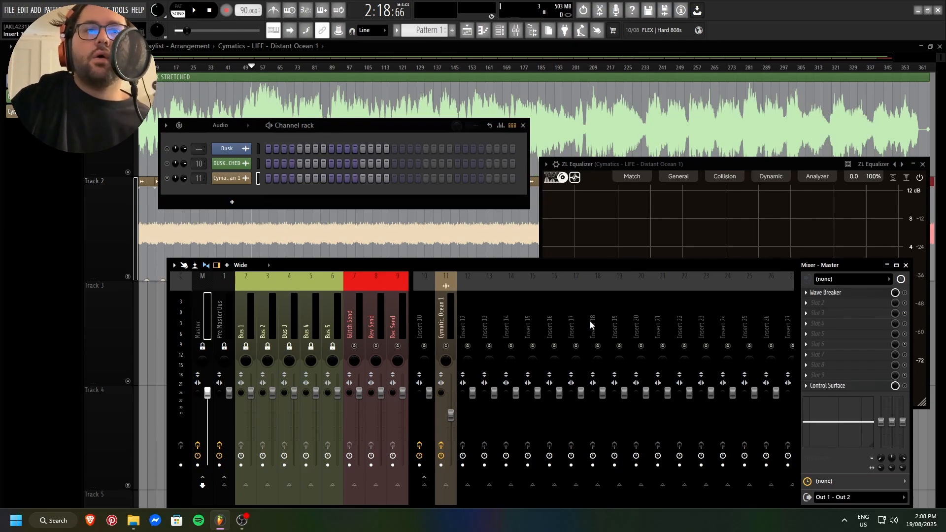
{"action": "left_click", "coordinate": [428, 321]}
{"action": "left_click", "coordinate": [849, 293]}
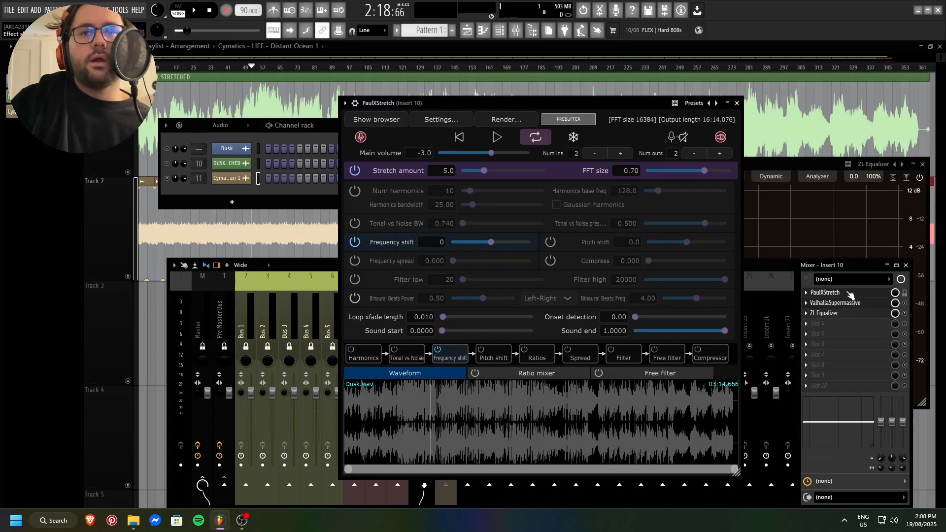
{"action": "left_click", "coordinate": [848, 292]}
{"action": "left_click", "coordinate": [848, 293]}
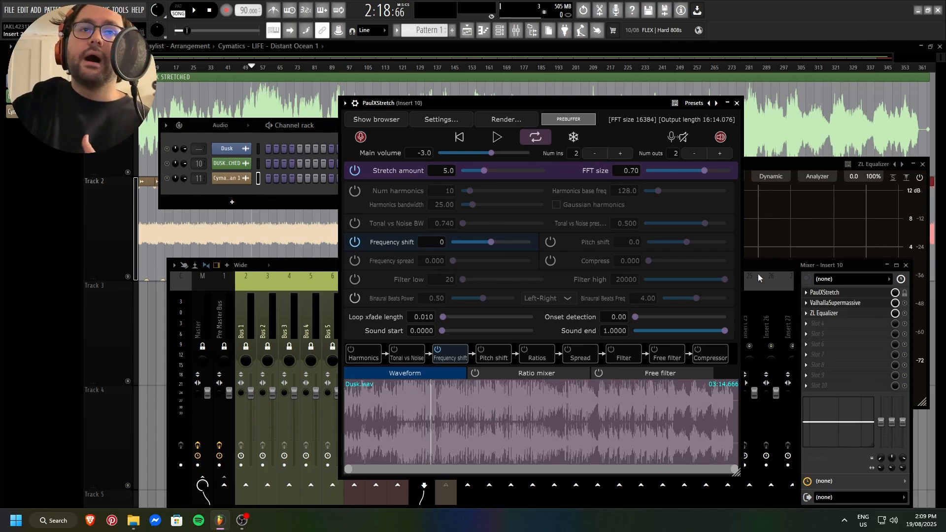
{"action": "left_click", "coordinate": [736, 102]}
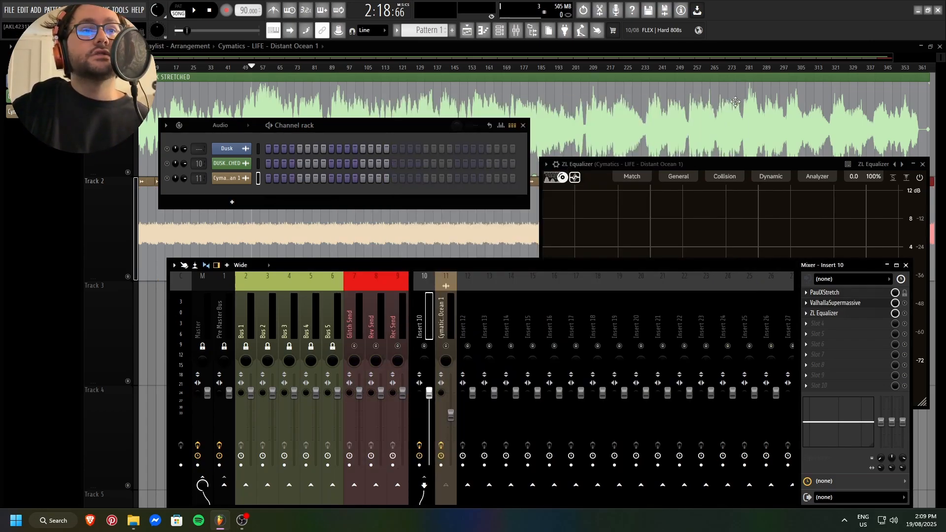
Close the channel rack, the mixer and the ocean track's ZL Equalizer to leave only the arrangement.
{"action": "left_click", "coordinate": [525, 129]}
{"action": "left_click", "coordinate": [906, 265]}
{"action": "left_click", "coordinate": [923, 165]}
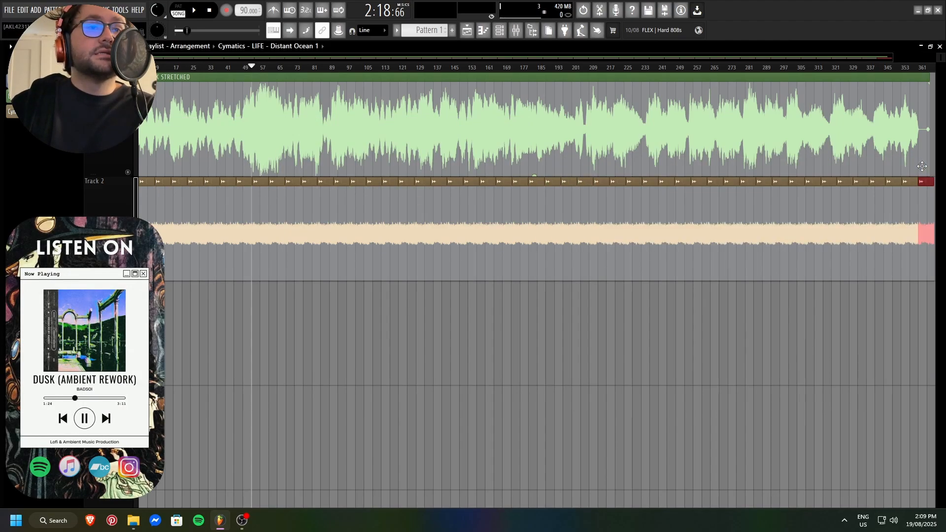